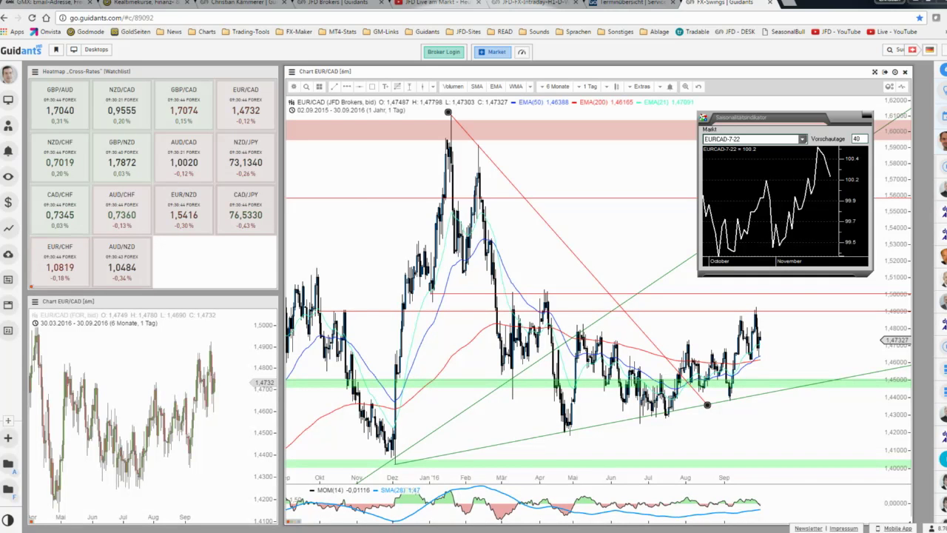
# Step: Close the seasonality window and show the EUR/CAD daily chart from July 2014 to September 2016 full page
pyautogui.click(451, 400)
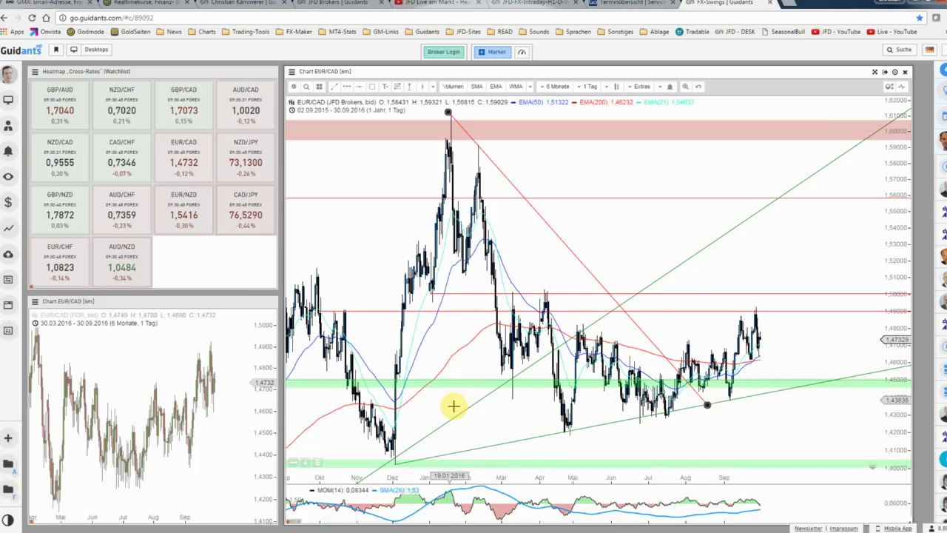
pyautogui.scroll(-2, 453, 406)
pyautogui.scroll(-2, 453, 405)
pyautogui.scroll(-2, 453, 403)
pyautogui.scroll(-2, 453, 402)
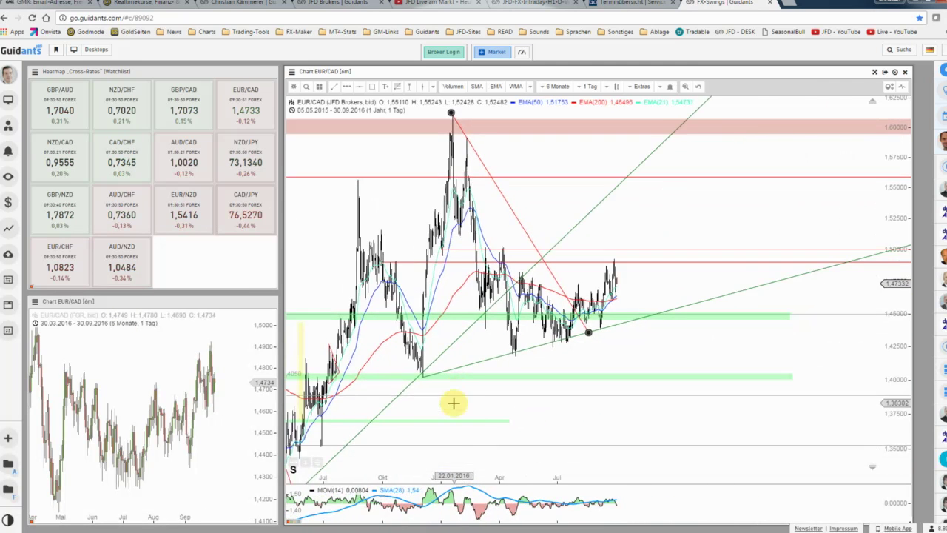
pyautogui.scroll(-2, 569, 403)
pyautogui.scroll(-2, 644, 406)
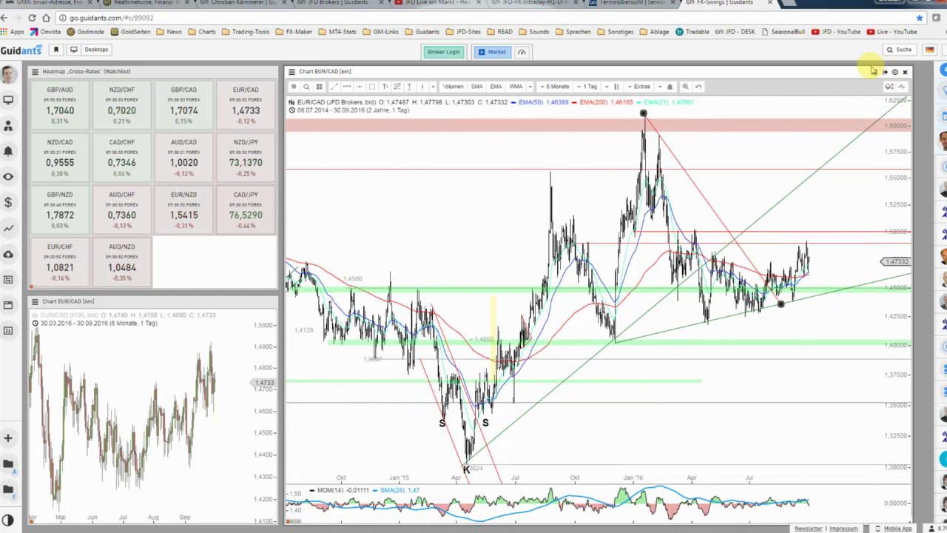
pyautogui.click(875, 75)
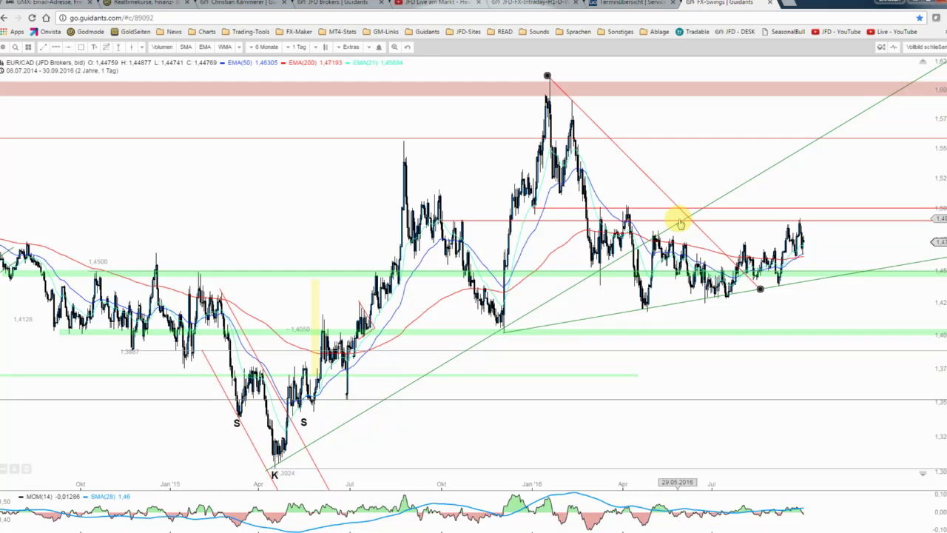
# Step: Open the chart settings and zoom the EUR/CAD daily chart to 14 March–30 September 2016
pyautogui.doubleClick(845, 312)
pyautogui.scroll(2, 747, 299)
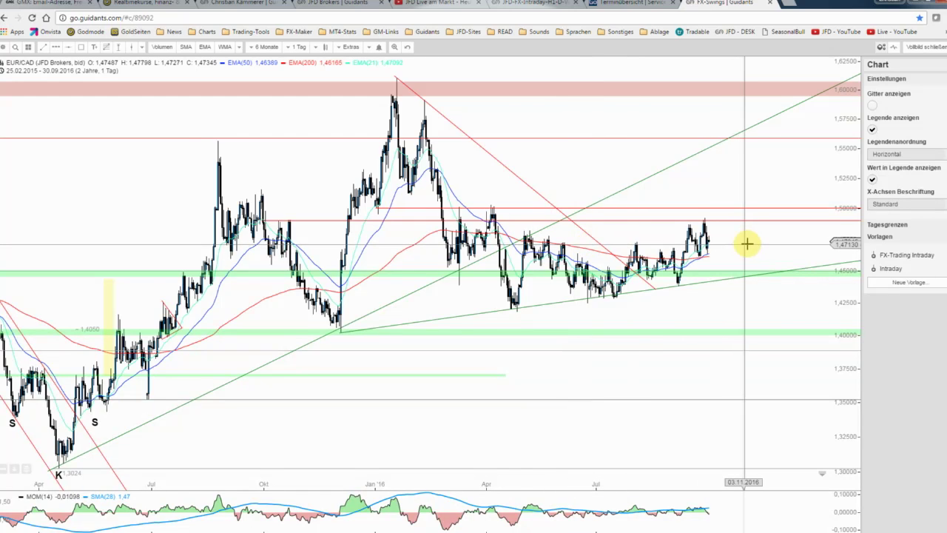
pyautogui.scroll(3, 747, 244)
pyautogui.scroll(1, 773, 322)
pyautogui.scroll(1, 772, 321)
pyautogui.scroll(1, 770, 320)
pyautogui.scroll(-4, 769, 320)
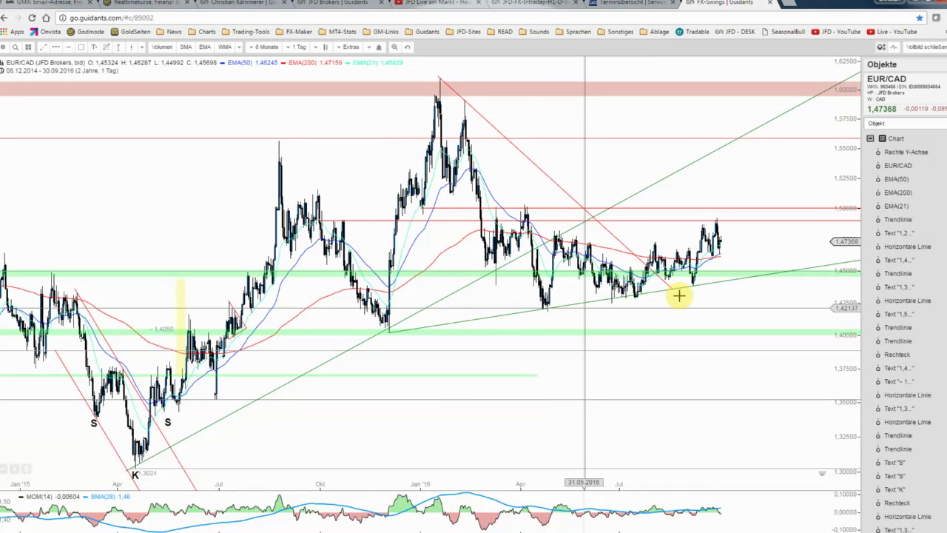
pyautogui.scroll(2, 720, 287)
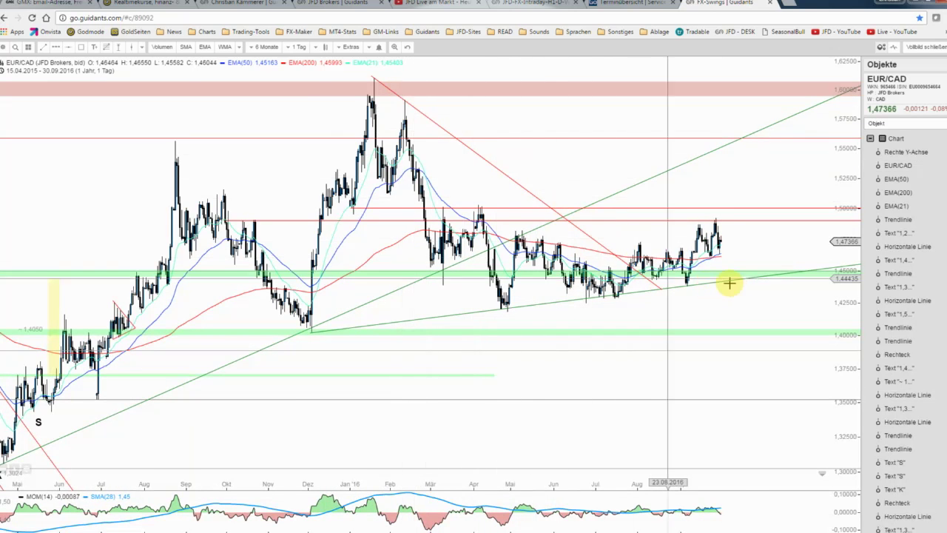
pyautogui.scroll(2, 787, 281)
pyautogui.scroll(1, 743, 353)
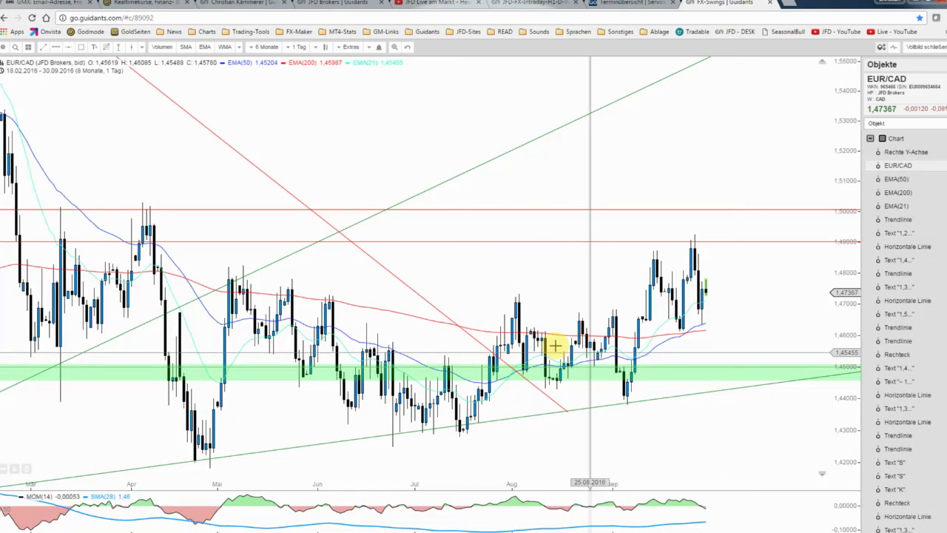
pyautogui.scroll(1, 759, 334)
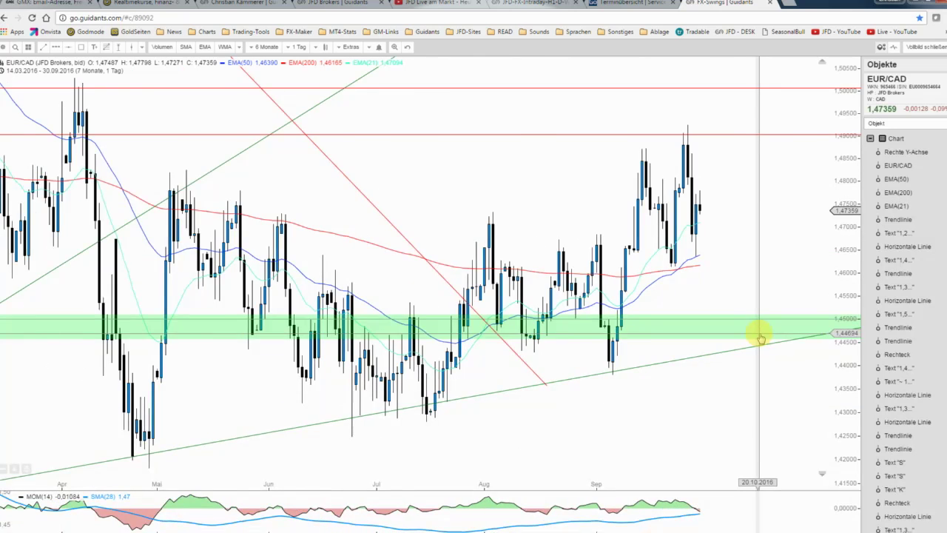
pyautogui.scroll(-1, 760, 336)
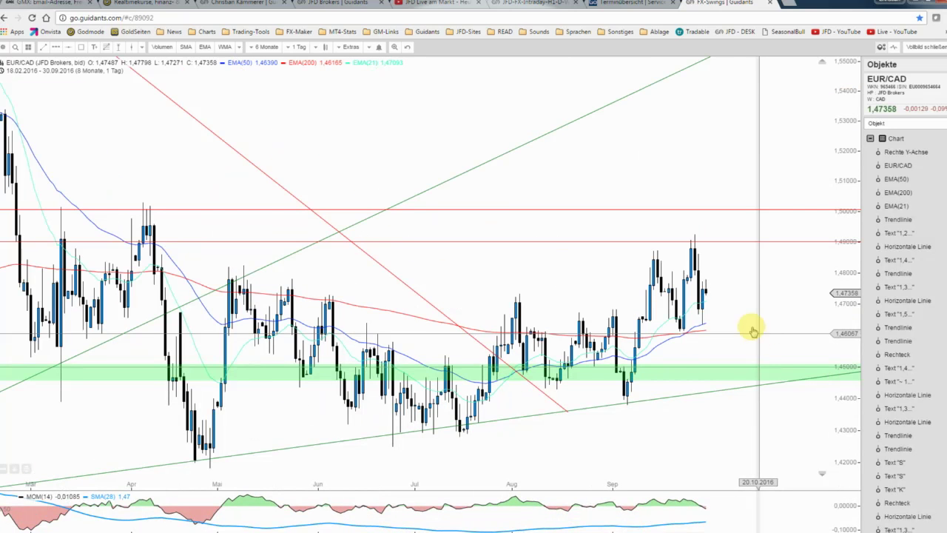
pyautogui.click(625, 5)
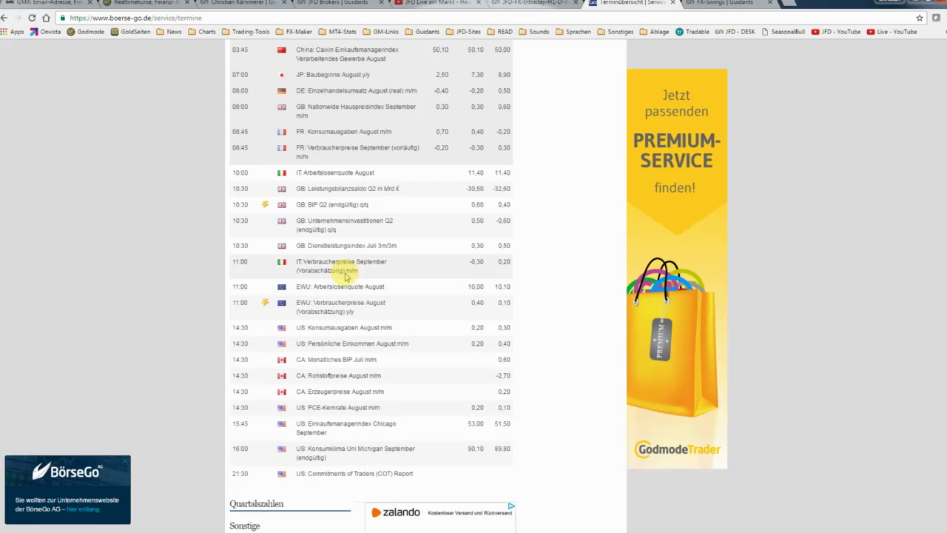
pyautogui.scroll(2, 345, 277)
pyautogui.scroll(2, 359, 249)
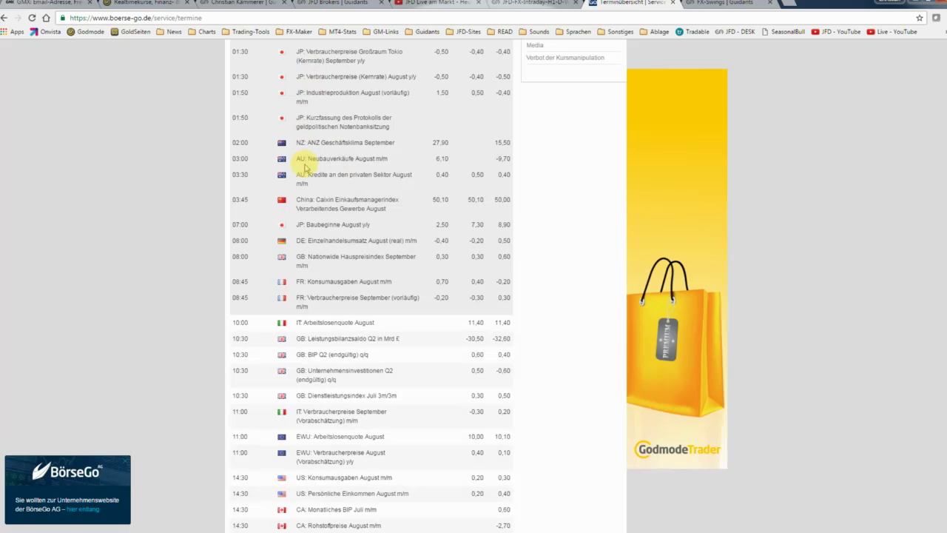
pyautogui.scroll(-3, 303, 178)
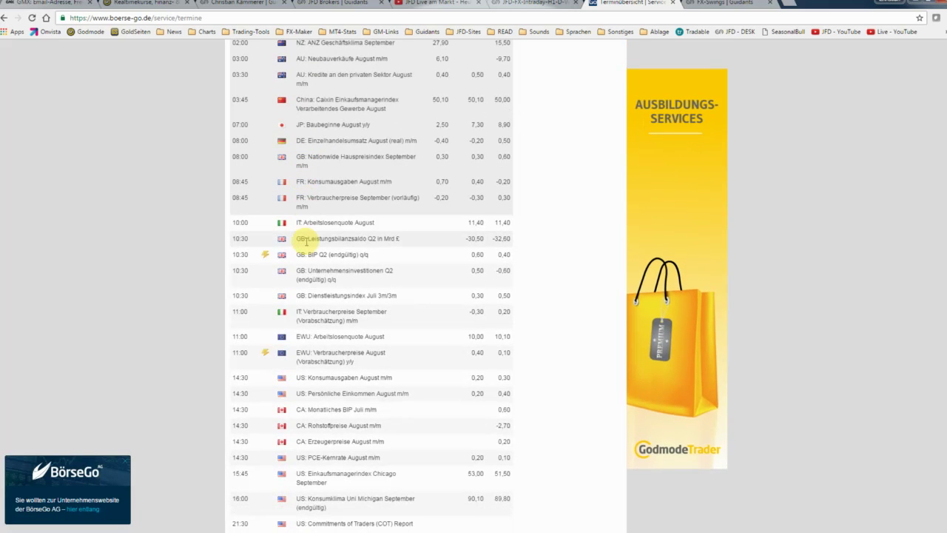
pyautogui.scroll(-1, 306, 247)
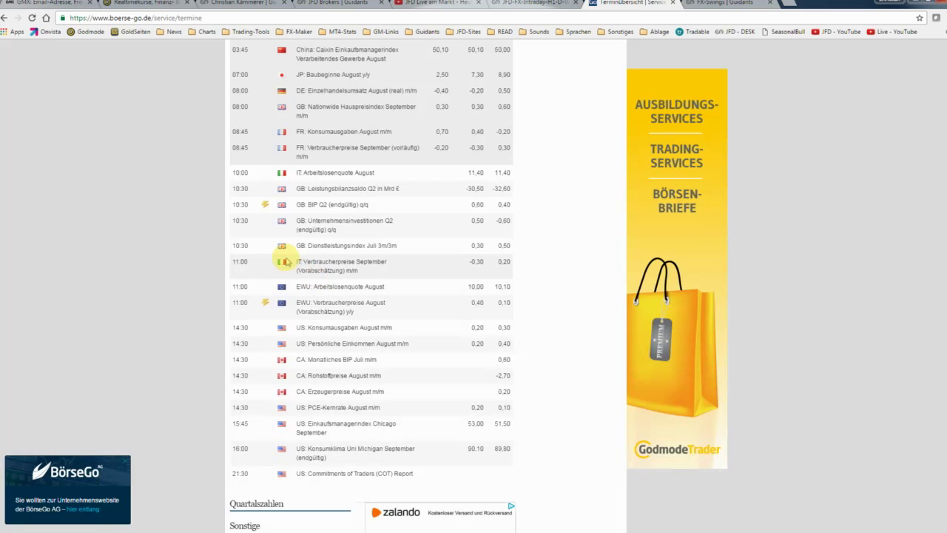
pyautogui.scroll(-1, 298, 311)
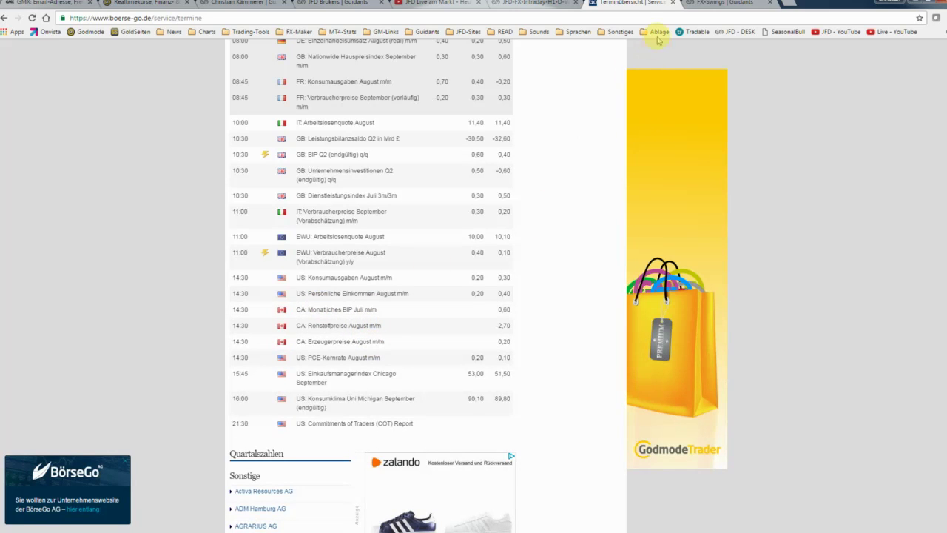
pyautogui.click(708, 7)
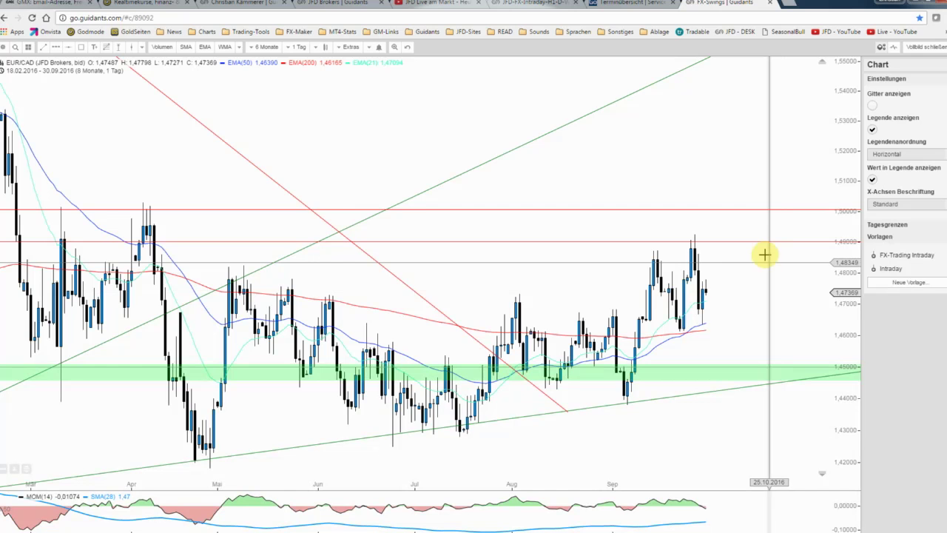
# Step: Save the annotated EUR/CAD chart, leave full-page view, and bring up the 1 Tag timeframe list
pyautogui.scroll(-1, 764, 255)
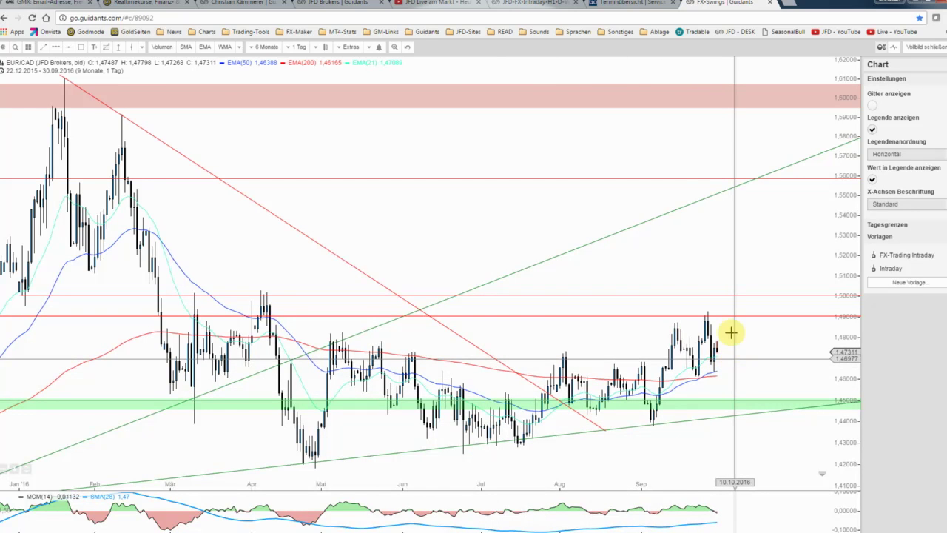
pyautogui.scroll(1, 729, 328)
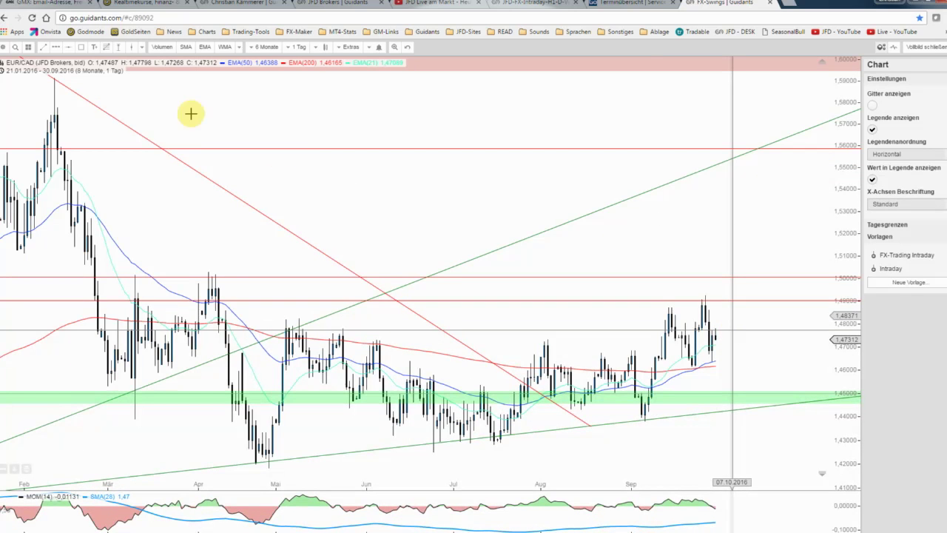
pyautogui.click(4, 47)
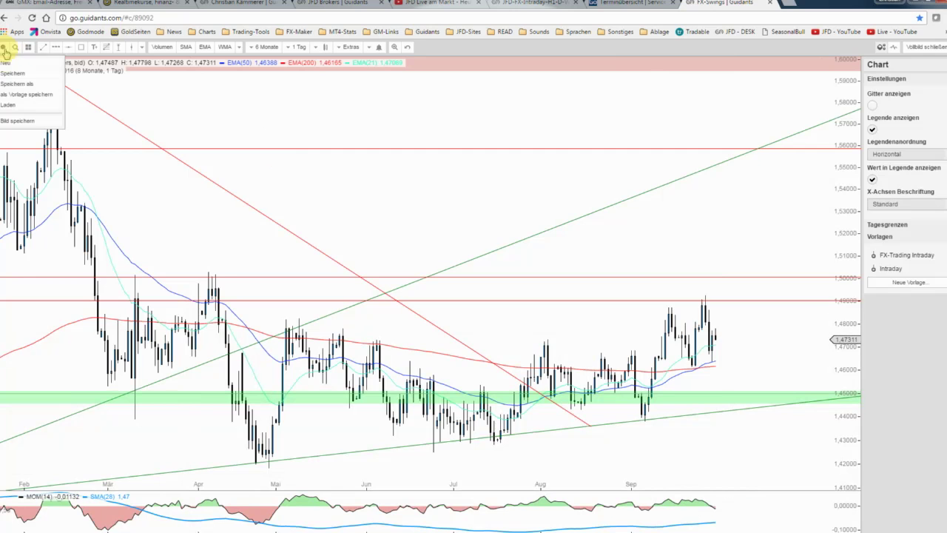
pyautogui.click(45, 74)
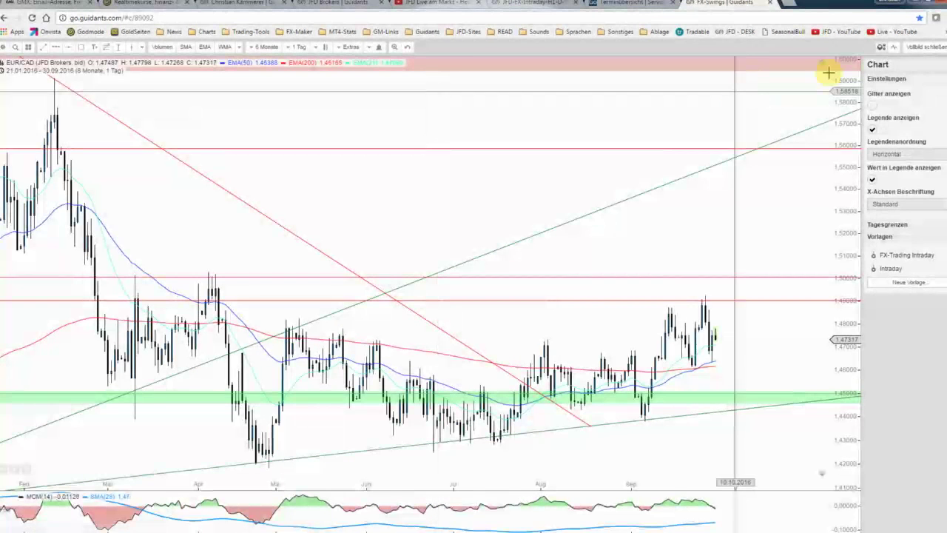
pyautogui.click(926, 48)
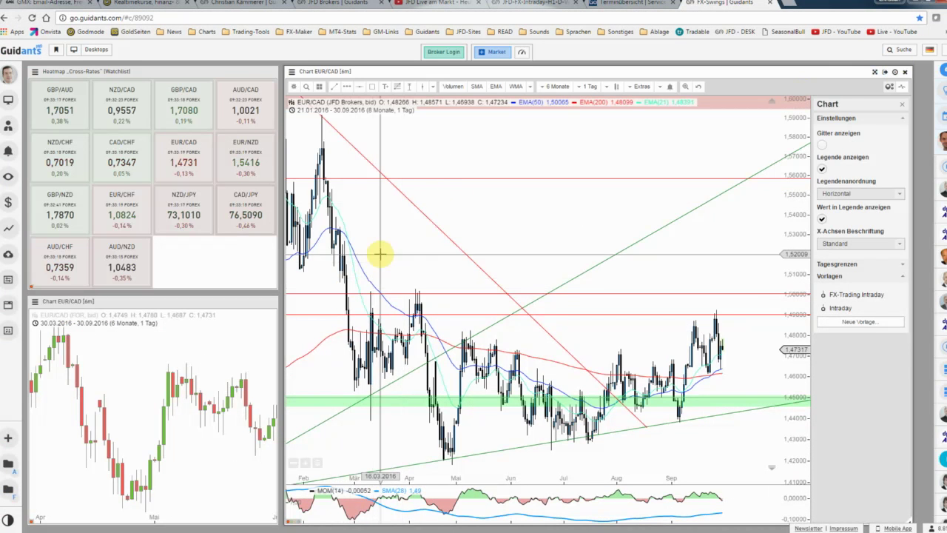
pyautogui.click(585, 86)
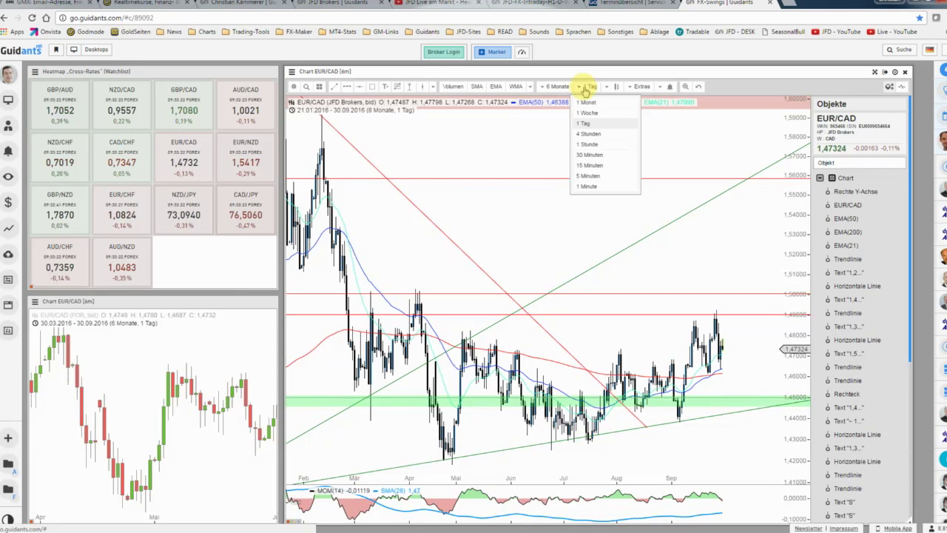
# Step: Switch EUR/CAD to hourly, zoom to 23–30 September 2016, and open the indicator list's Sonstige submenu
pyautogui.click(586, 145)
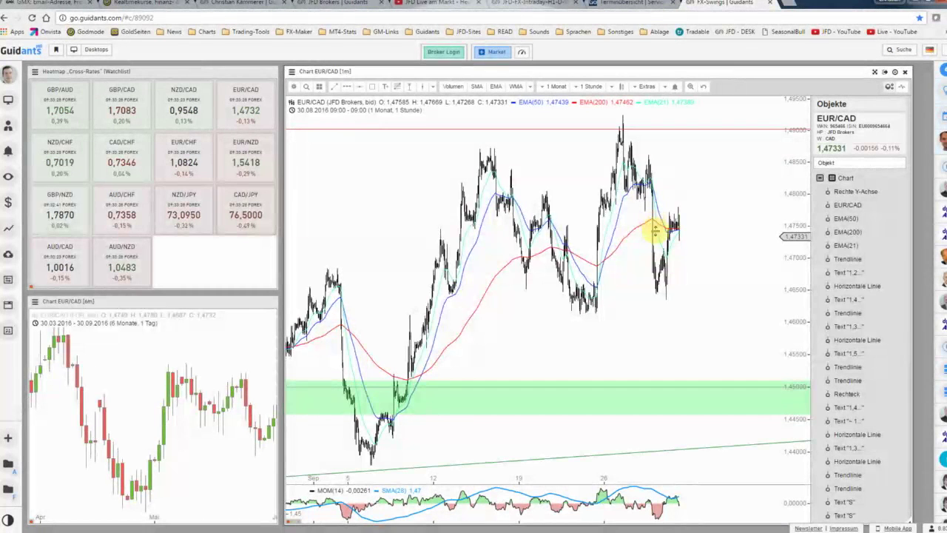
pyautogui.scroll(2, 687, 296)
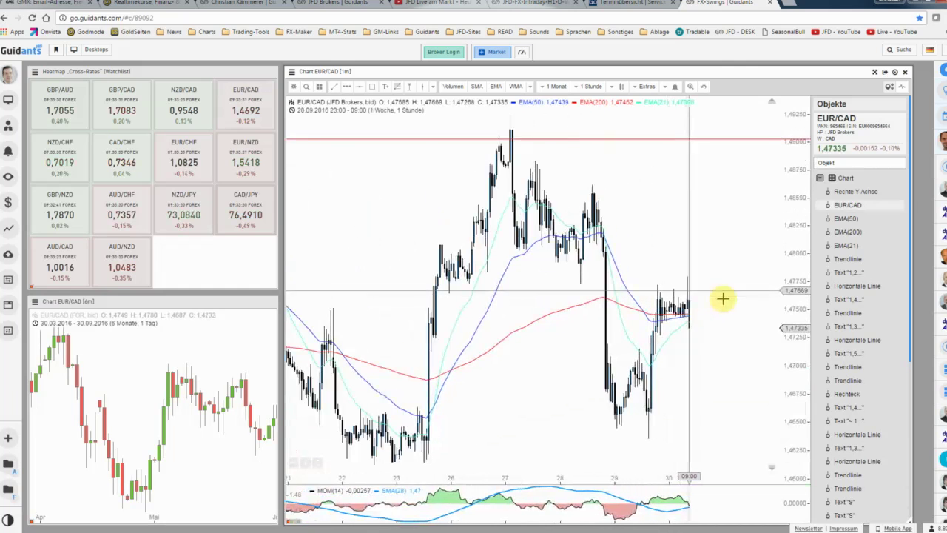
pyautogui.scroll(1, 718, 296)
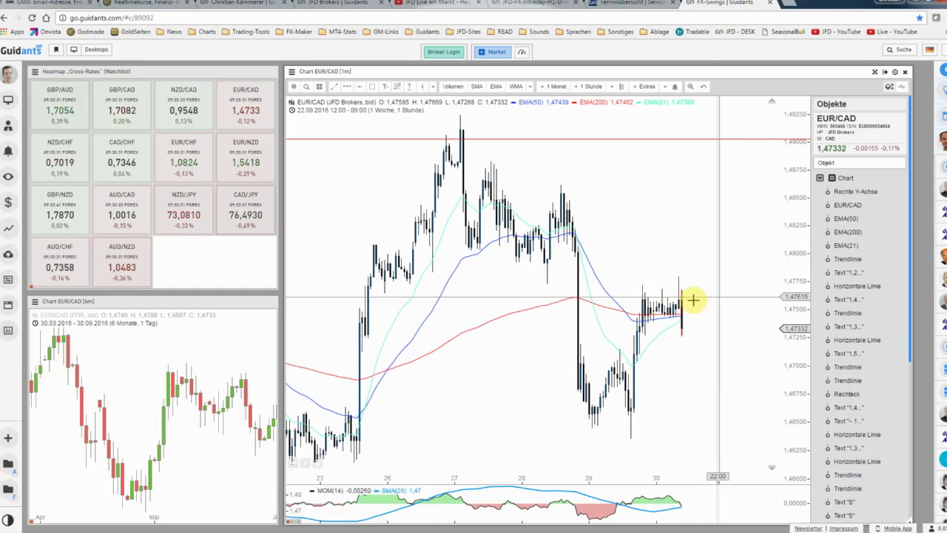
pyautogui.scroll(1, 623, 309)
pyautogui.scroll(1, 636, 310)
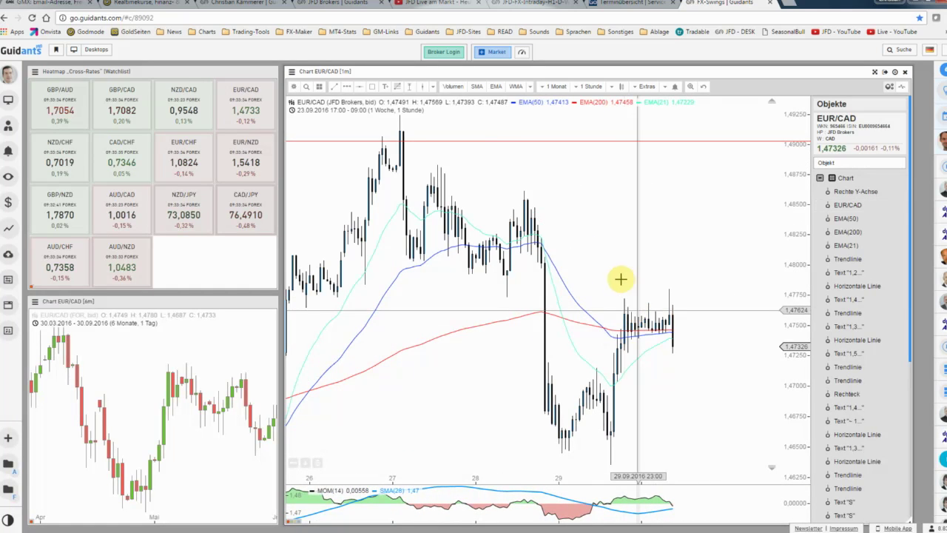
pyautogui.click(528, 87)
pyautogui.moveTo(543, 127)
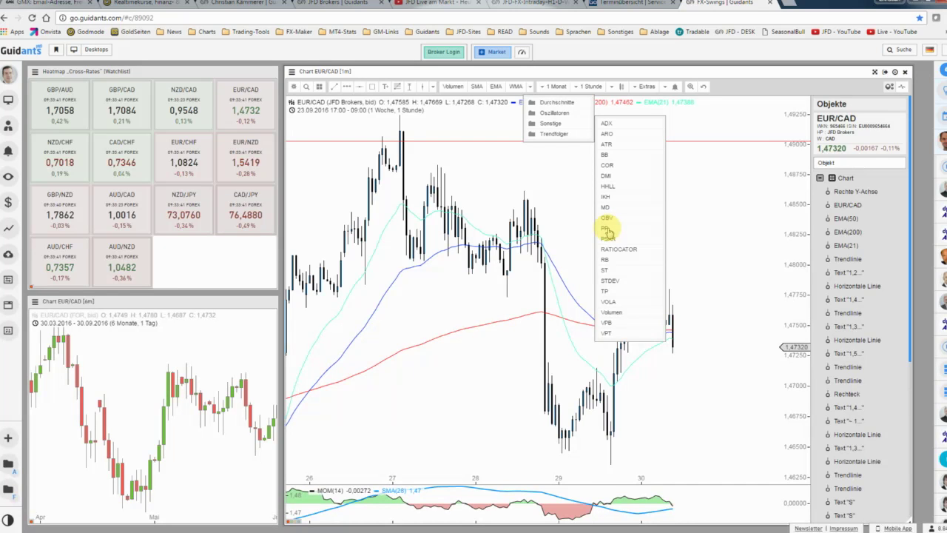
# Step: Add the PP daily pivot levels (PP, R1–R3, S1–S3) and zoom the hourly chart to 27–30 September
pyautogui.click(607, 227)
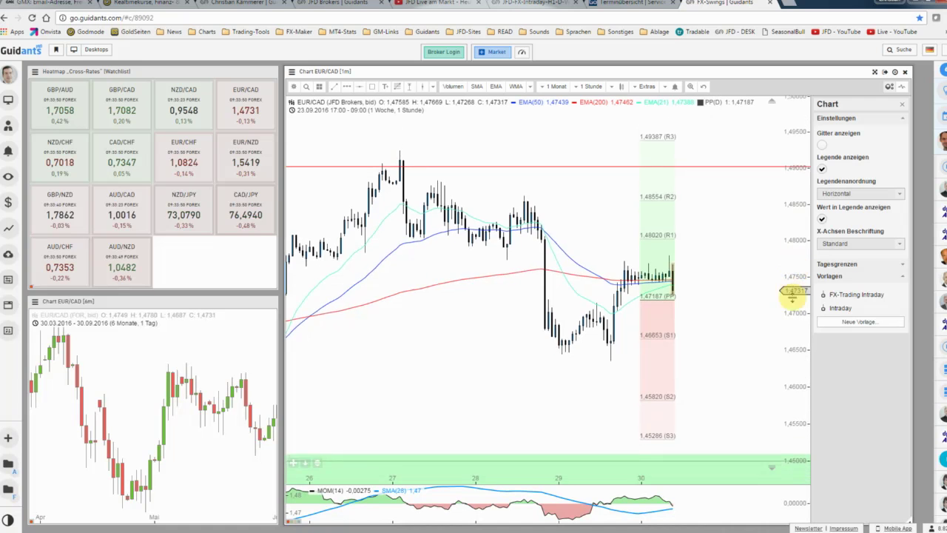
pyautogui.scroll(1, 688, 321)
pyautogui.scroll(1, 697, 311)
pyautogui.click(698, 311)
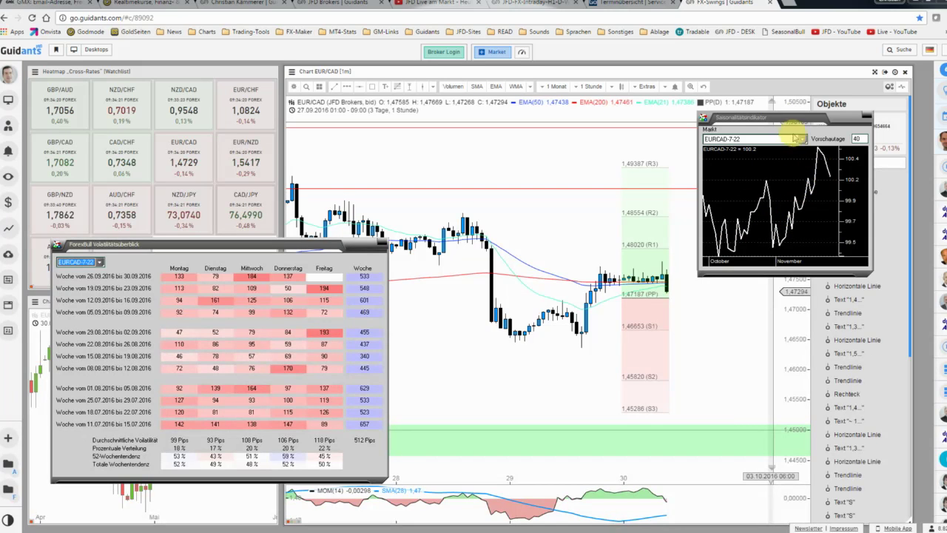
# Step: Move the seasonality window off to the left and nudge the volatility overview down-left
pyautogui.moveTo(791, 121); pyautogui.dragTo(0, 140)
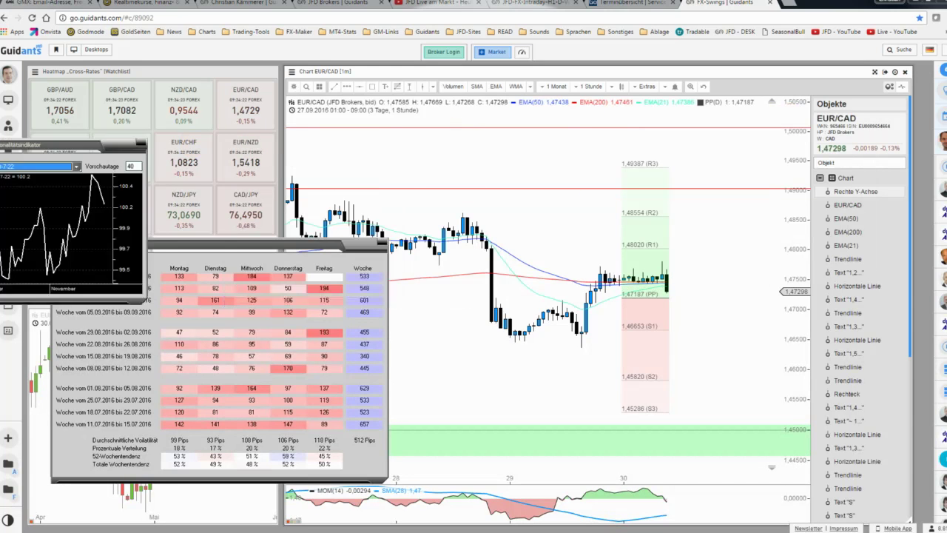
pyautogui.moveTo(282, 244); pyautogui.dragTo(263, 257)
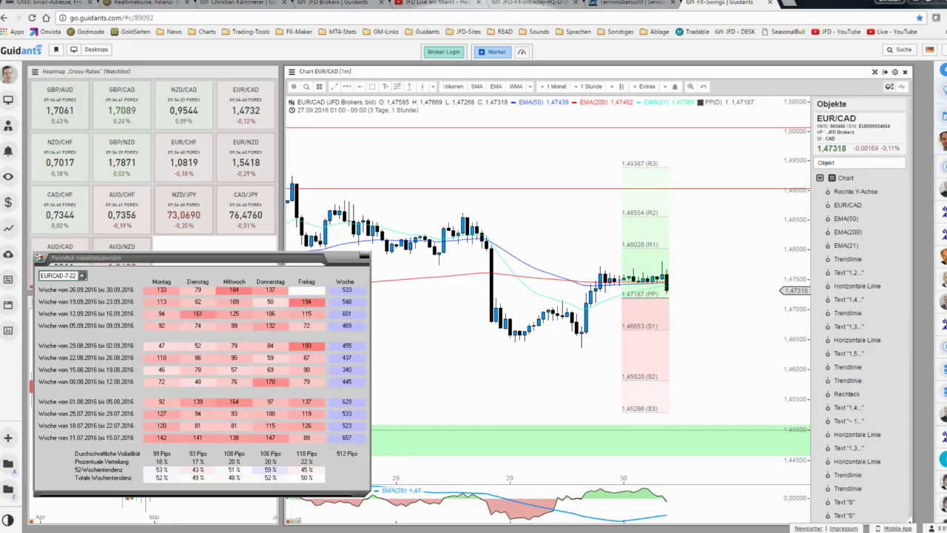
# Step: Review the bearish EUR/CAD forecast window, then move it out of view
pyautogui.click(449, 111)
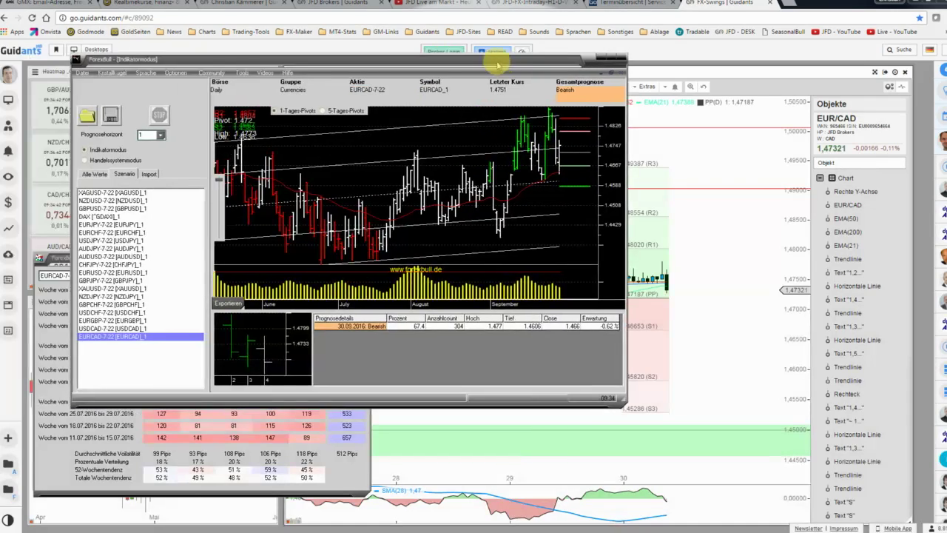
pyautogui.moveTo(448, 111); pyautogui.dragTo(451, 165)
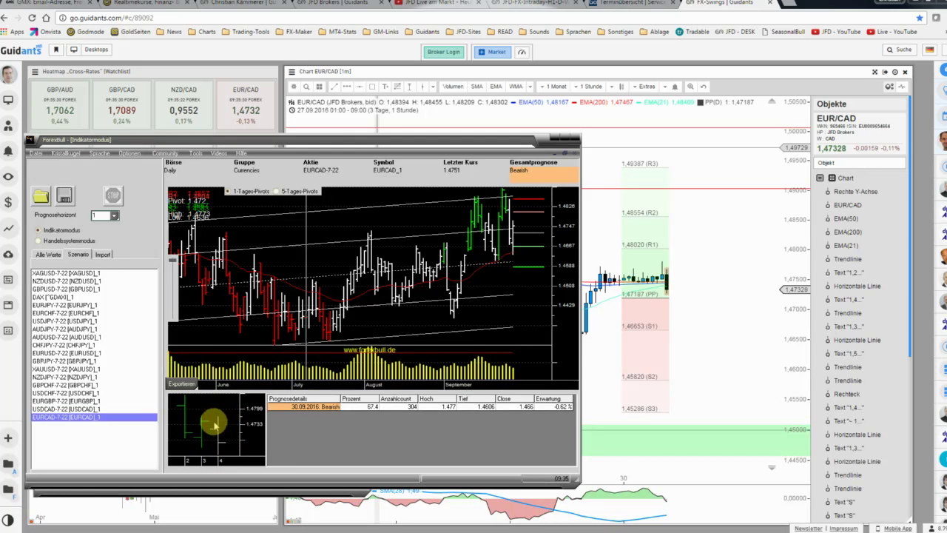
pyautogui.moveTo(295, 138); pyautogui.dragTo(79, 121)
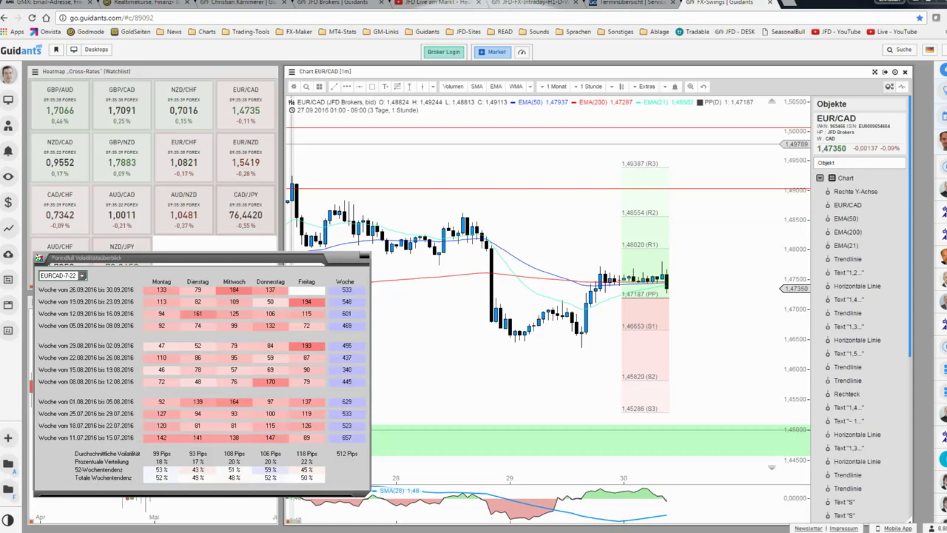
# Step: Maximize the realtime EURCAD chart, shift its blue forecast path to the current price, then restore the window
pyautogui.hotkey('alt', 'Tab')
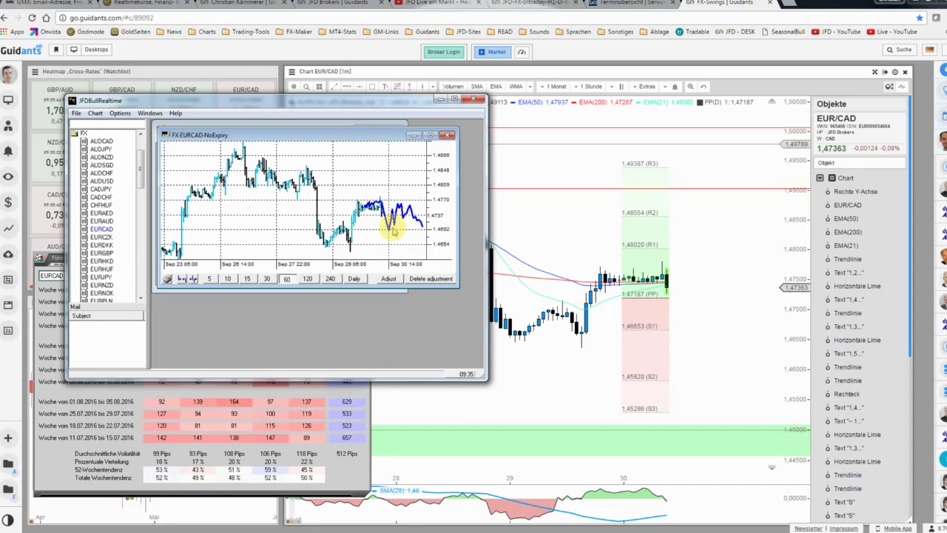
pyautogui.click(452, 100)
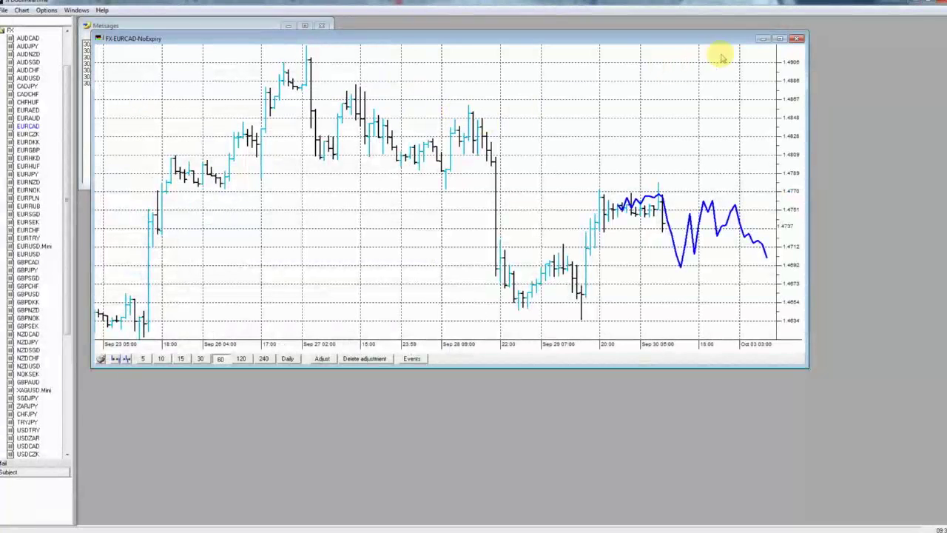
pyautogui.click(778, 42)
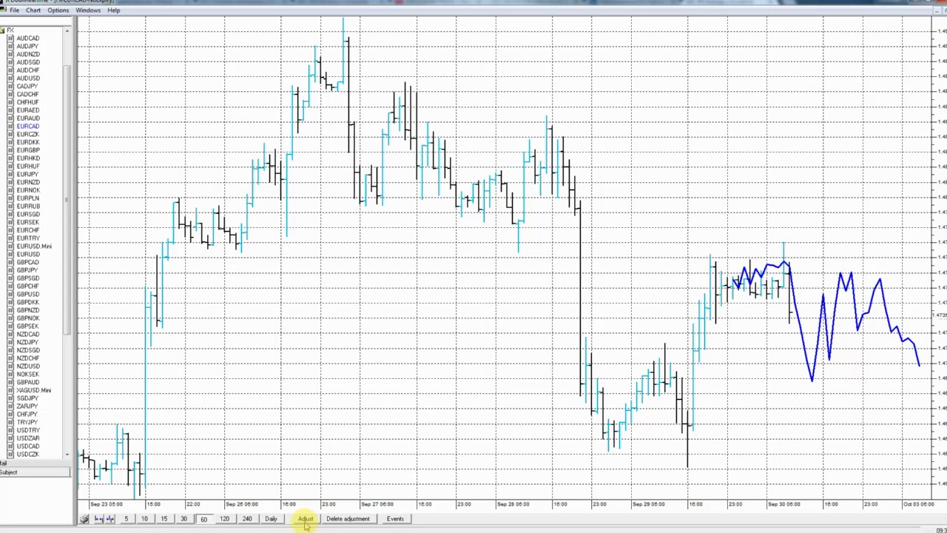
pyautogui.click(681, 448)
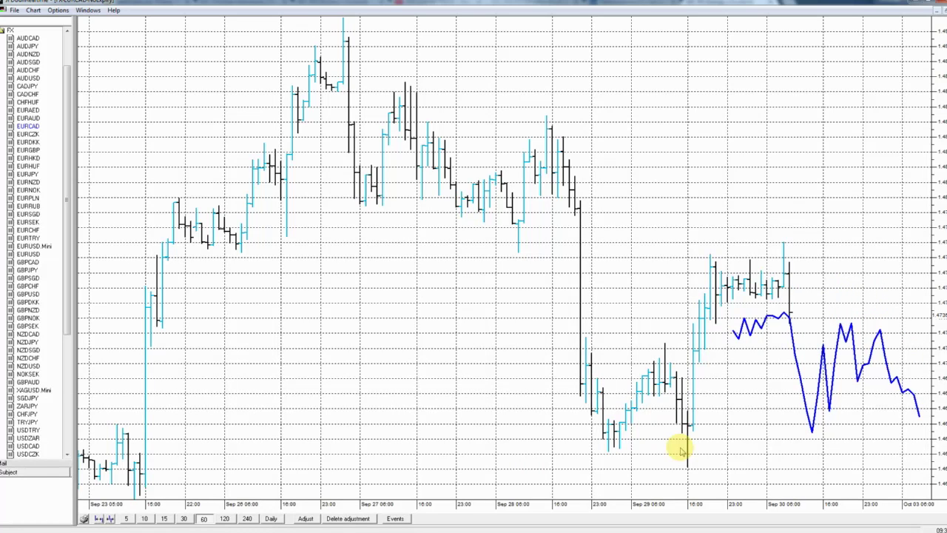
pyautogui.click(330, 520)
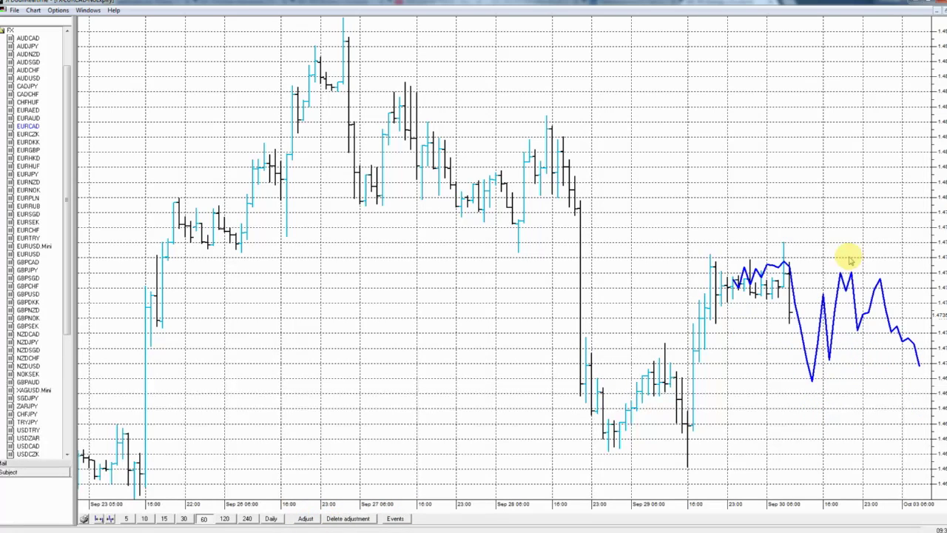
pyautogui.click(761, 286)
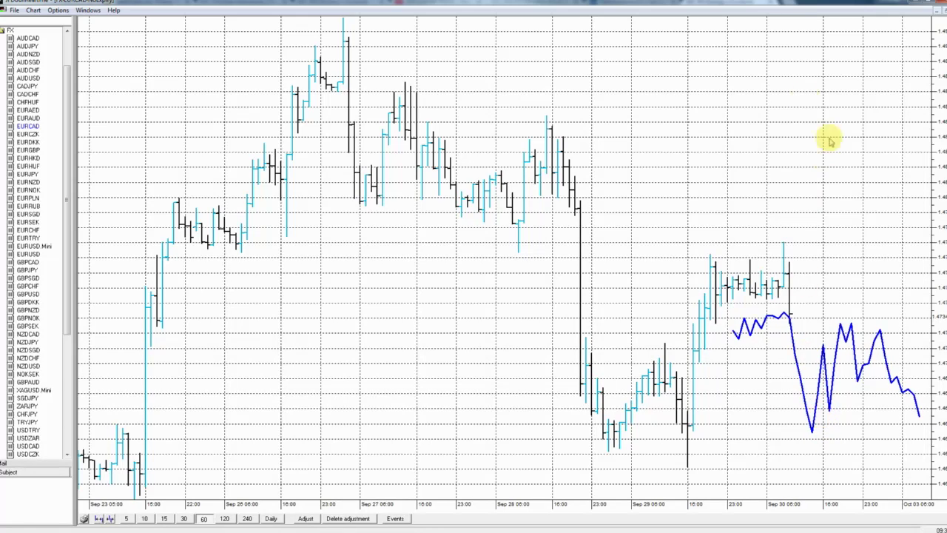
pyautogui.doubleClick(779, 5)
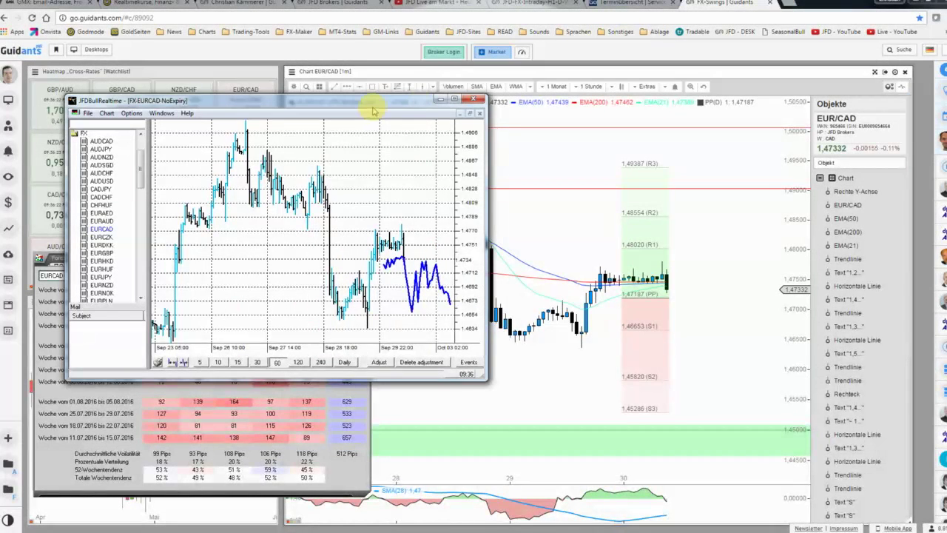
# Step: Bring the pivot-marked Guidants EUR/CAD hourly chart forward, expand it full screen, and zoom out
pyautogui.moveTo(369, 106); pyautogui.dragTo(0, 111)
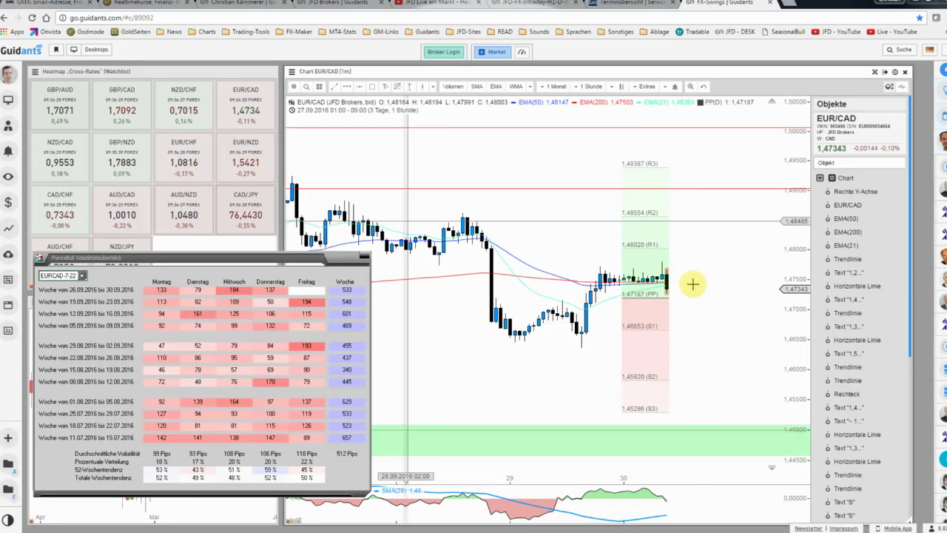
pyautogui.click(723, 311)
pyautogui.scroll(2, 723, 311)
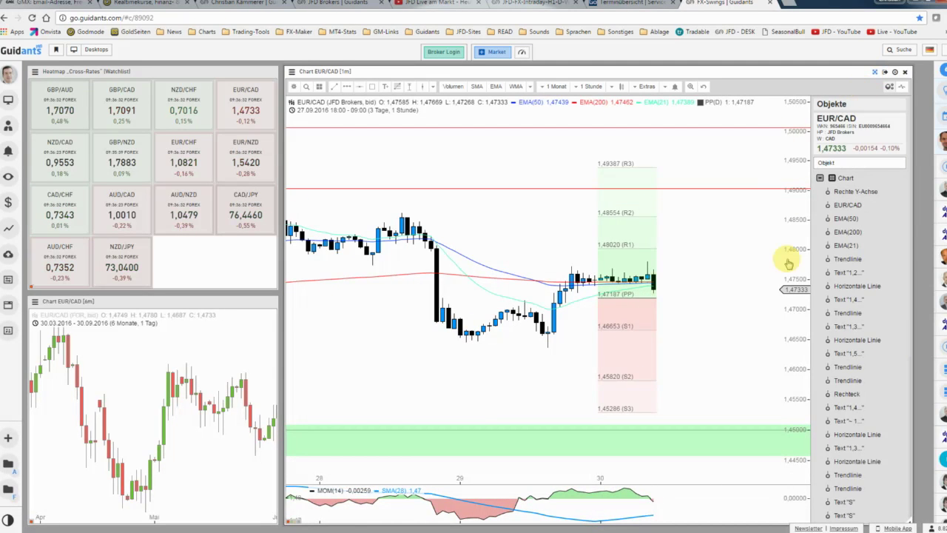
pyautogui.doubleClick(732, 285)
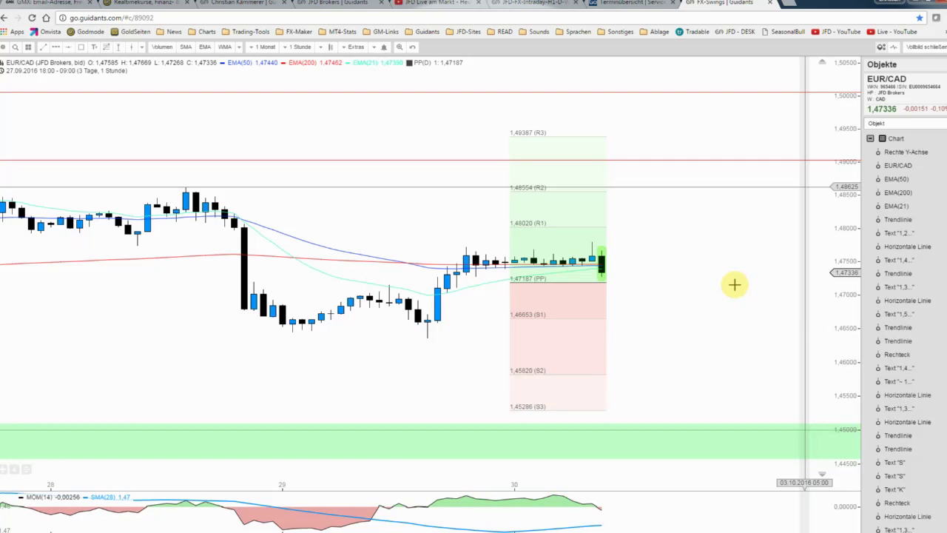
pyautogui.scroll(-1, 735, 284)
pyautogui.scroll(-1, 733, 281)
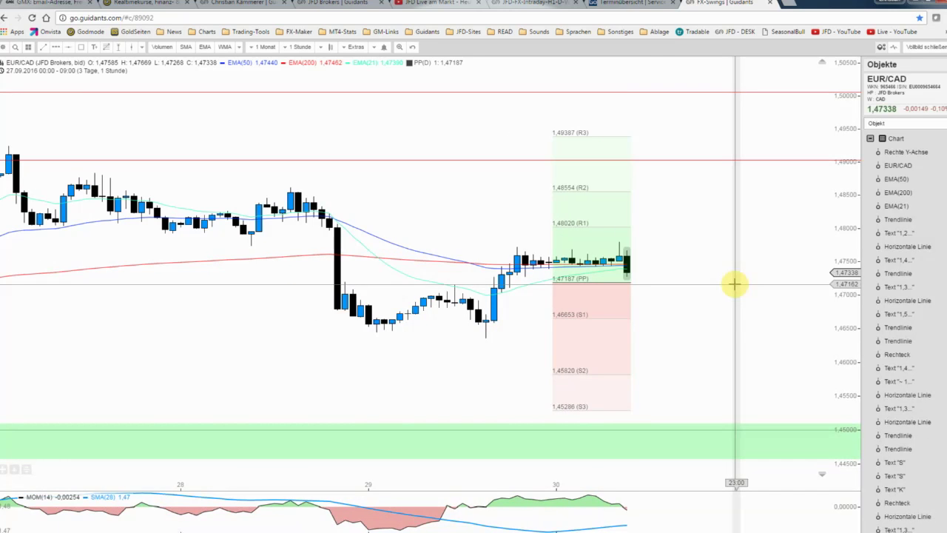
pyautogui.scroll(-1, 733, 281)
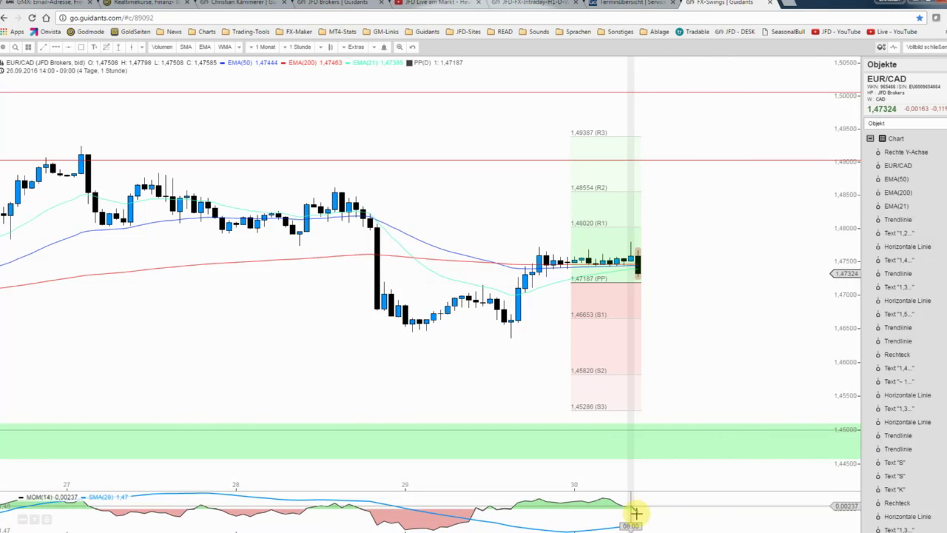
# Step: Draw a thin 'Rote Zone (dunkel)' resistance box over the latest candles
pyautogui.click(81, 48)
pyautogui.moveTo(533, 252); pyautogui.dragTo(840, 252)
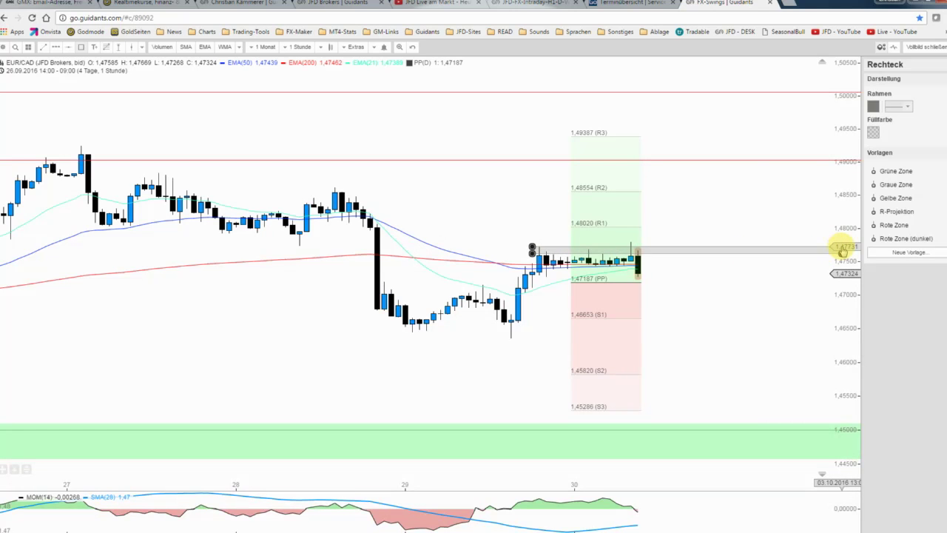
pyautogui.click(897, 239)
# Step: Draw a 'blauer Pfeil' bearish path dipping to about 1.4600 between S1 and S2, then rebounding
pyautogui.click(56, 46)
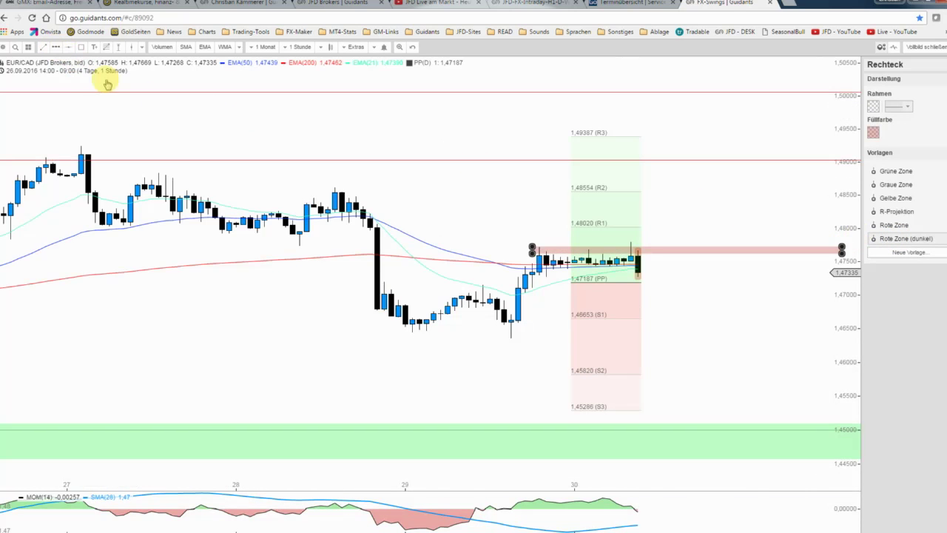
pyautogui.click(638, 275)
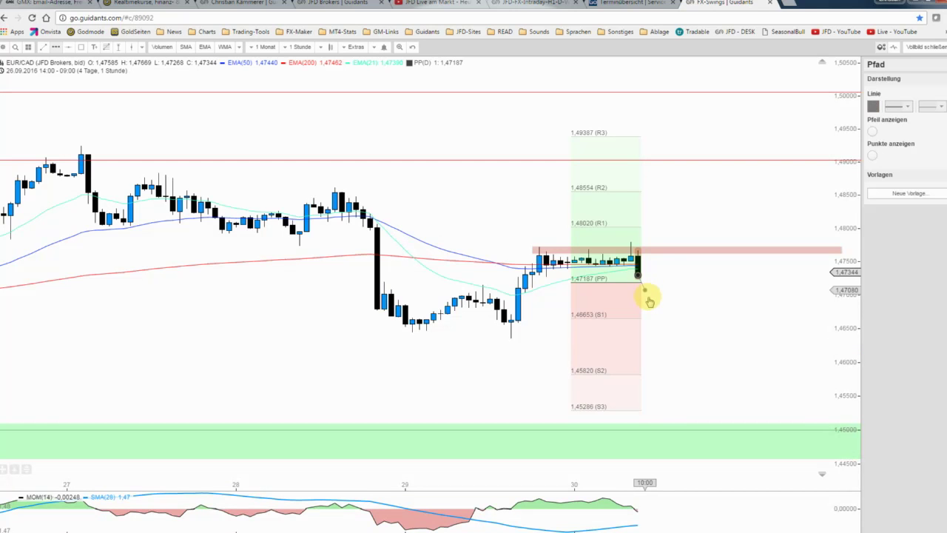
pyautogui.click(644, 296)
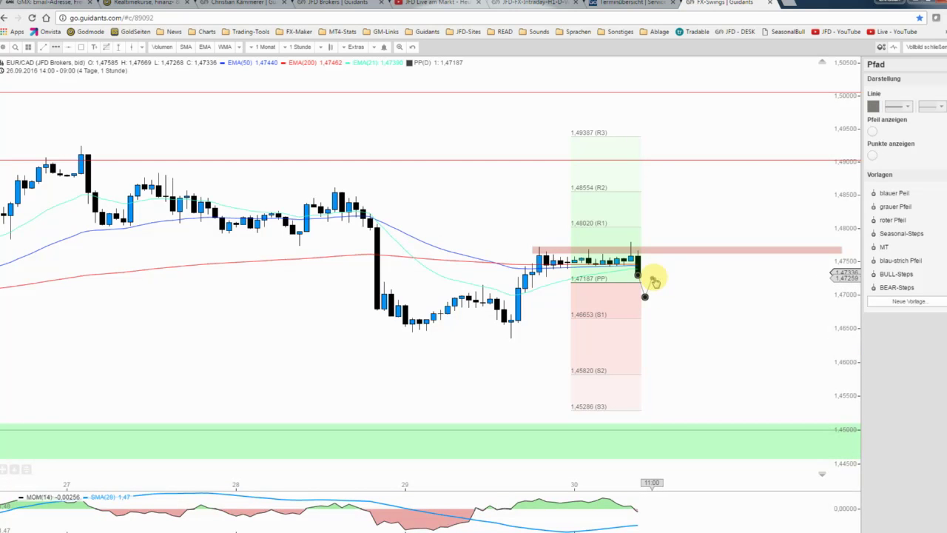
pyautogui.click(658, 275)
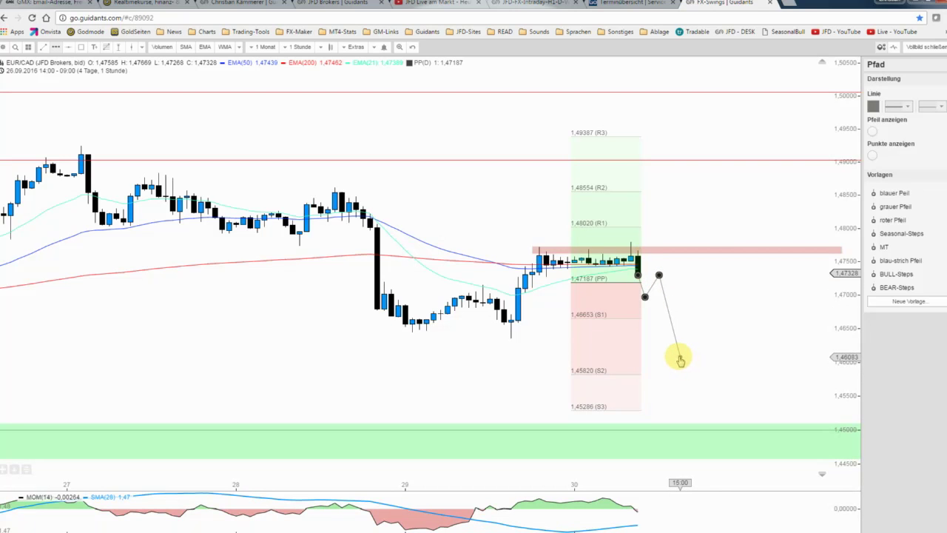
pyautogui.doubleClick(680, 356)
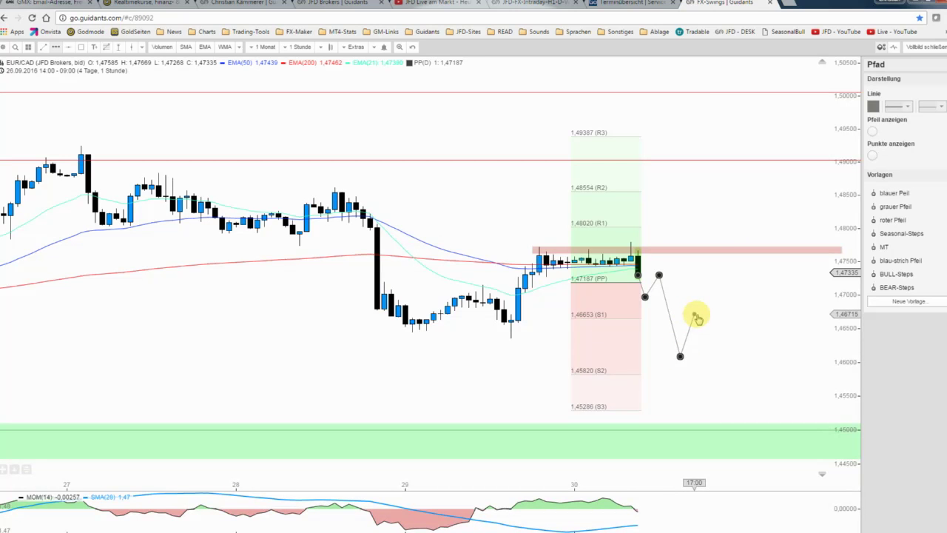
pyautogui.doubleClick(694, 314)
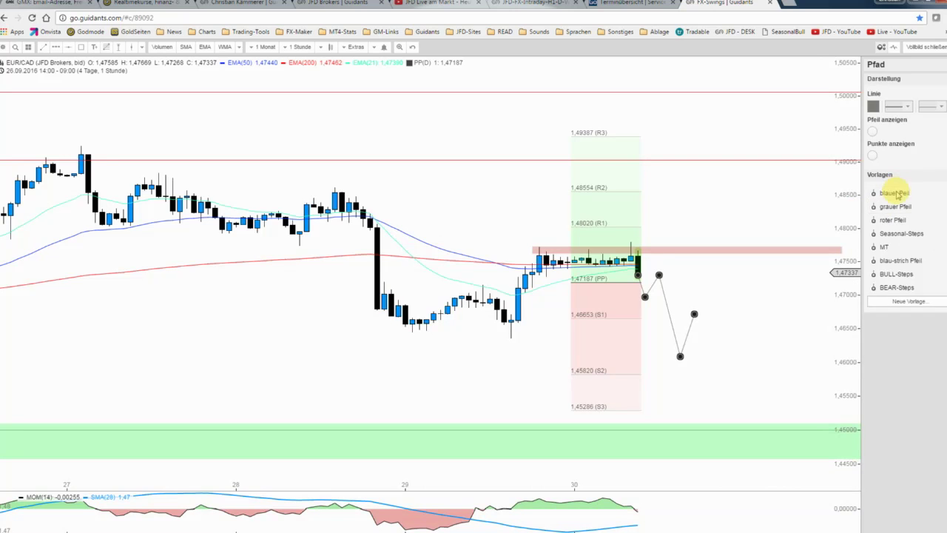
pyautogui.click(897, 192)
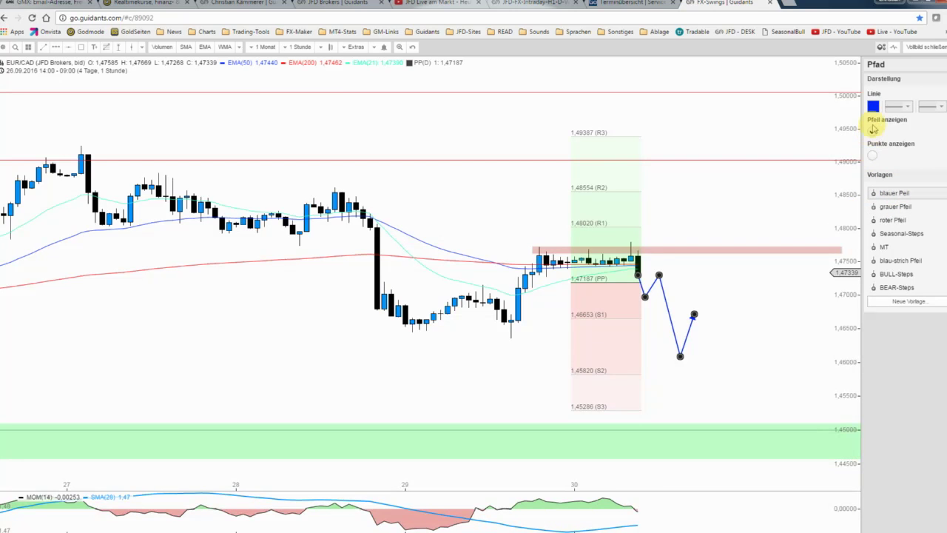
pyautogui.click(55, 47)
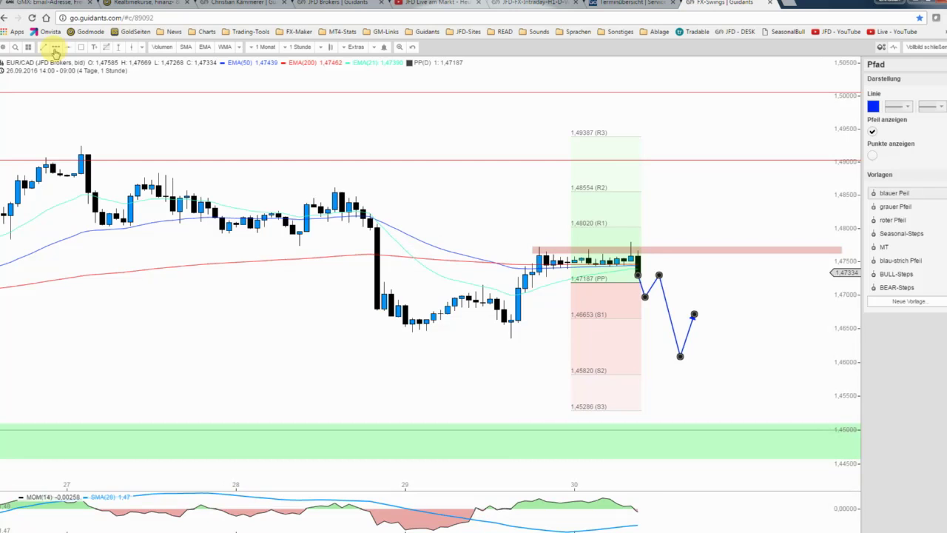
# Step: Draw a 'grauer Pfeil' bullish path with arrowhead, rising from the red box to near 1.4940, then pulling back
pyautogui.click(638, 241)
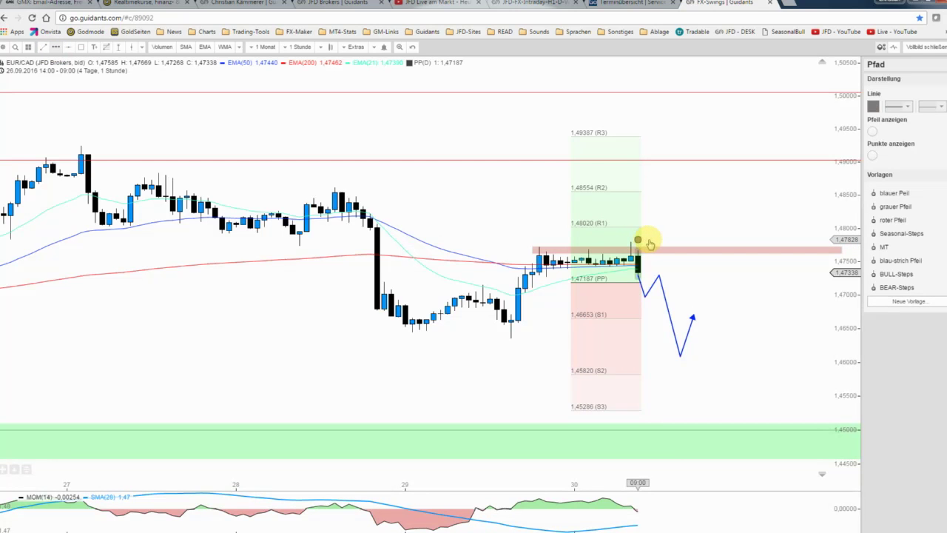
pyautogui.click(651, 240)
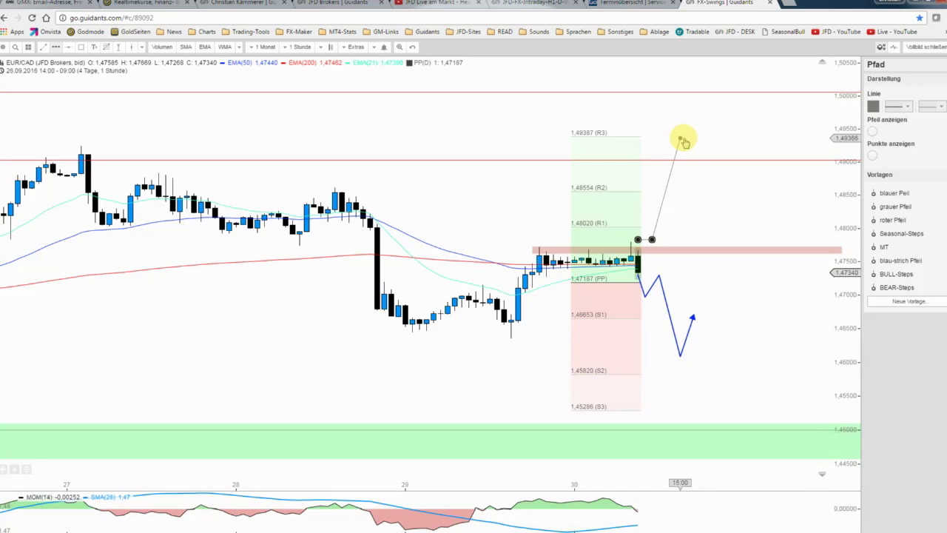
pyautogui.click(688, 138)
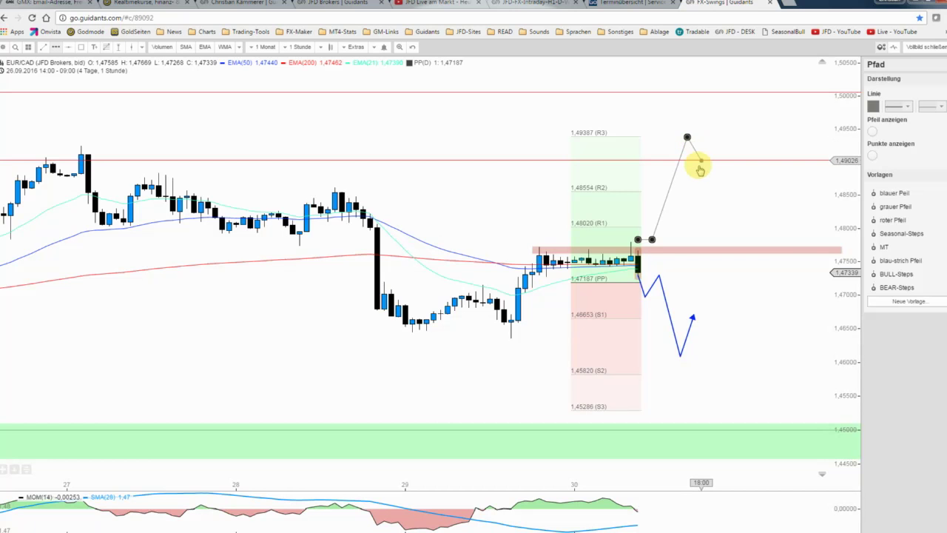
pyautogui.doubleClick(701, 179)
pyautogui.click(895, 207)
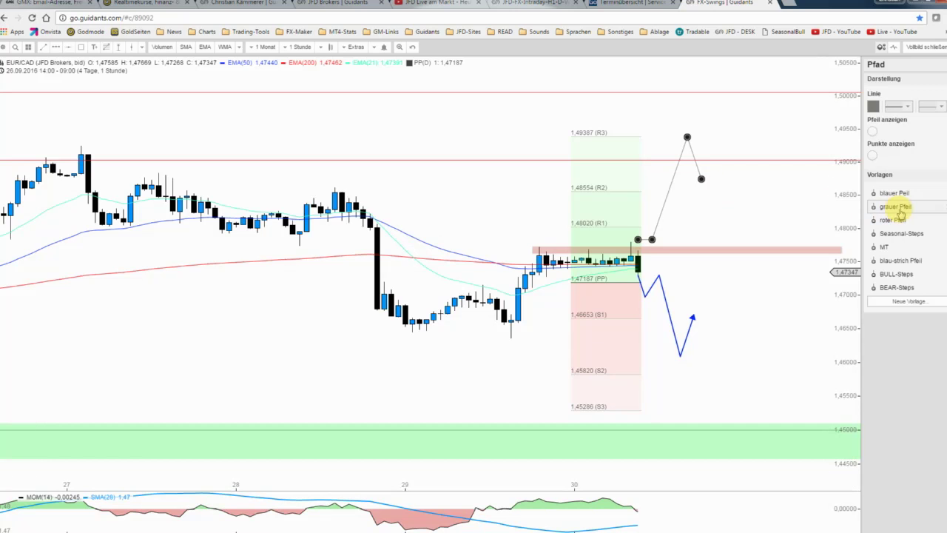
pyautogui.click(873, 131)
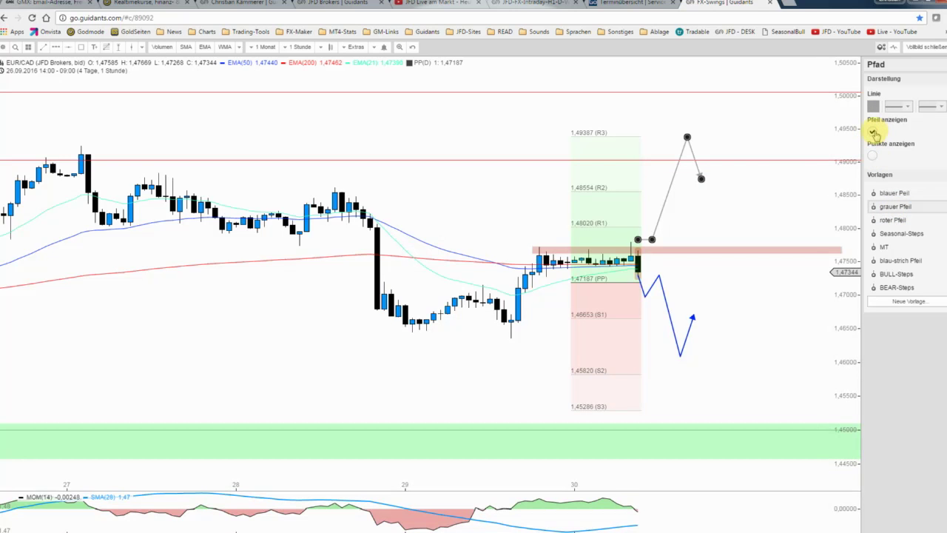
pyautogui.click(812, 198)
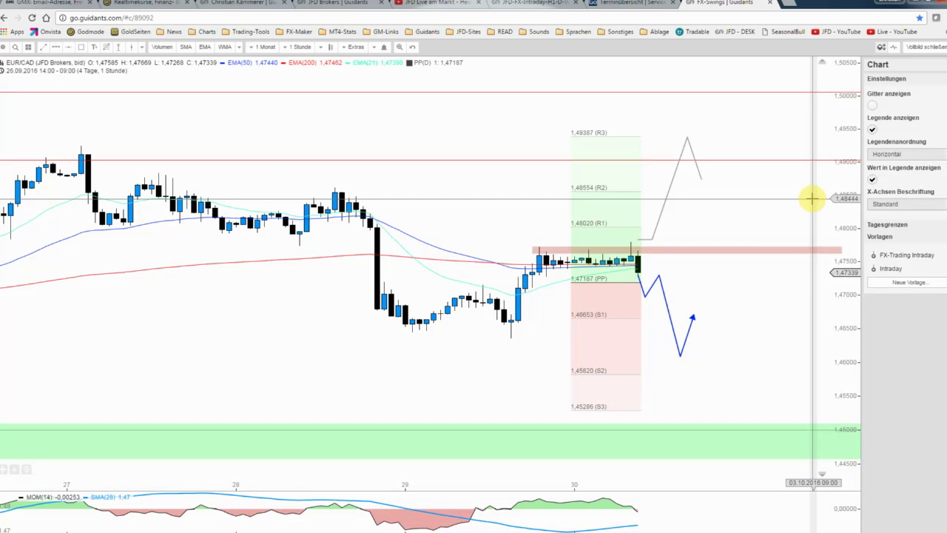
pyautogui.click(756, 230)
pyautogui.scroll(-1, 756, 230)
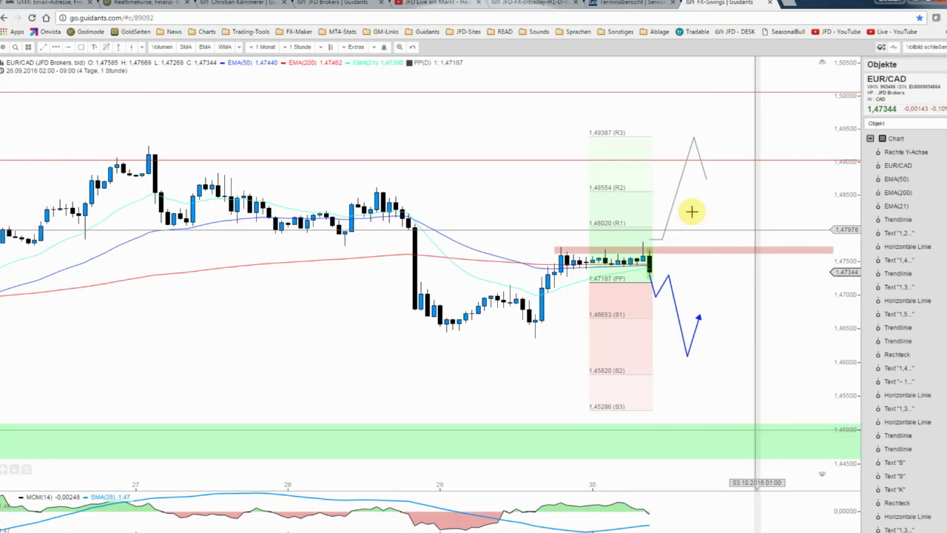
# Step: Save the annotated EUR/CAD chart, then position ForexBull's EURCAD-7-22 volatility overview, showing 533 pips this week, over it
pyautogui.click(4, 48)
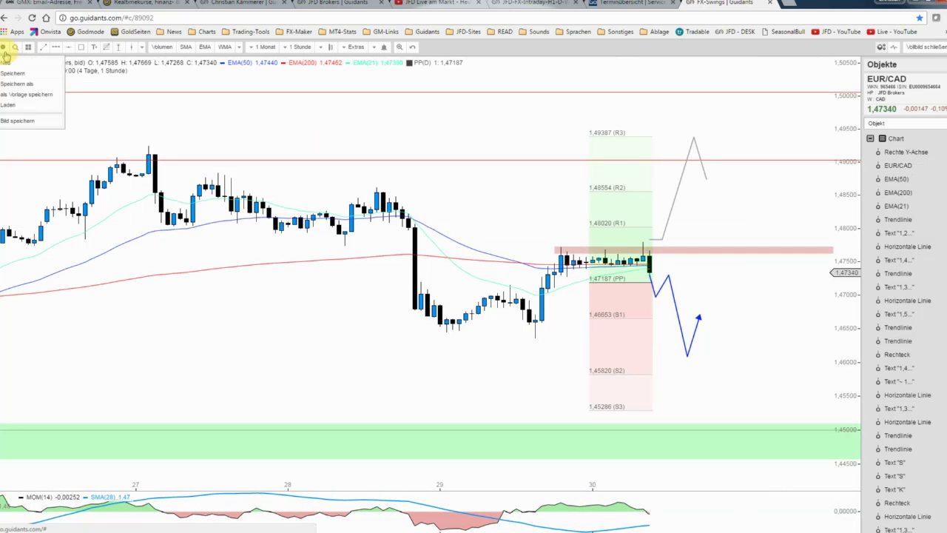
pyautogui.click(11, 73)
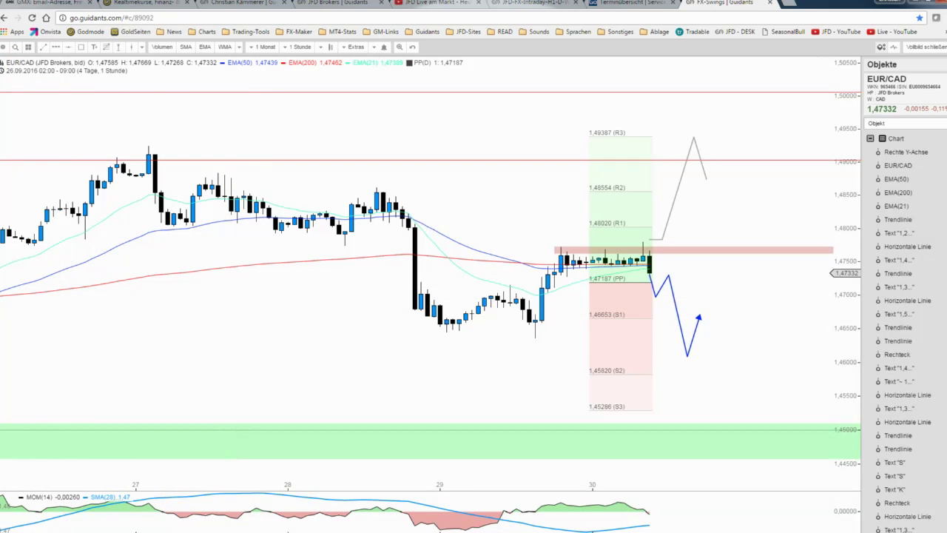
pyautogui.hotkey('alt', 'Tab')
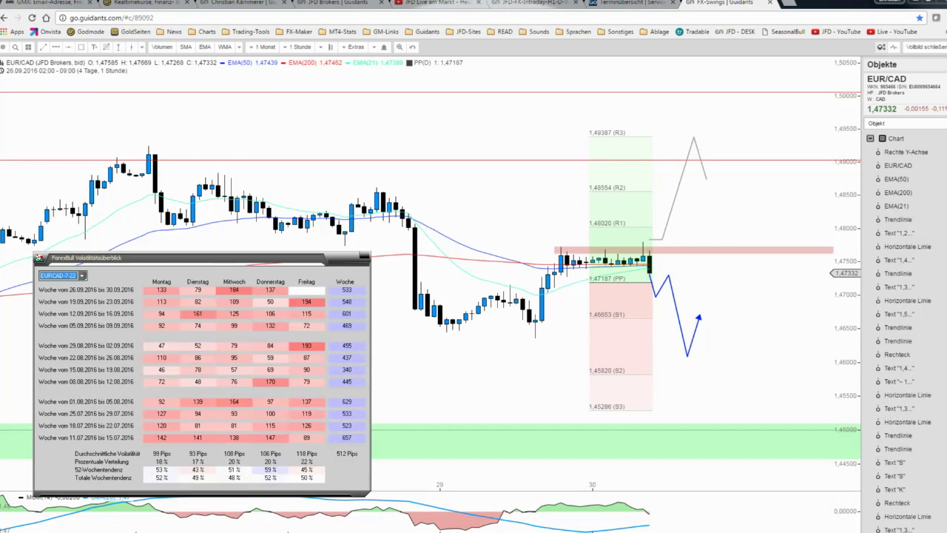
pyautogui.moveTo(171, 261); pyautogui.dragTo(146, 261)
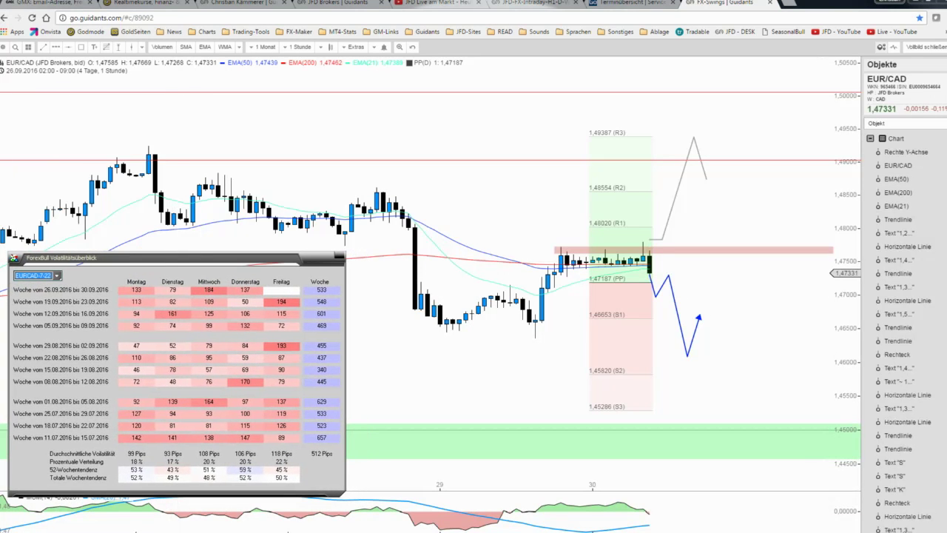